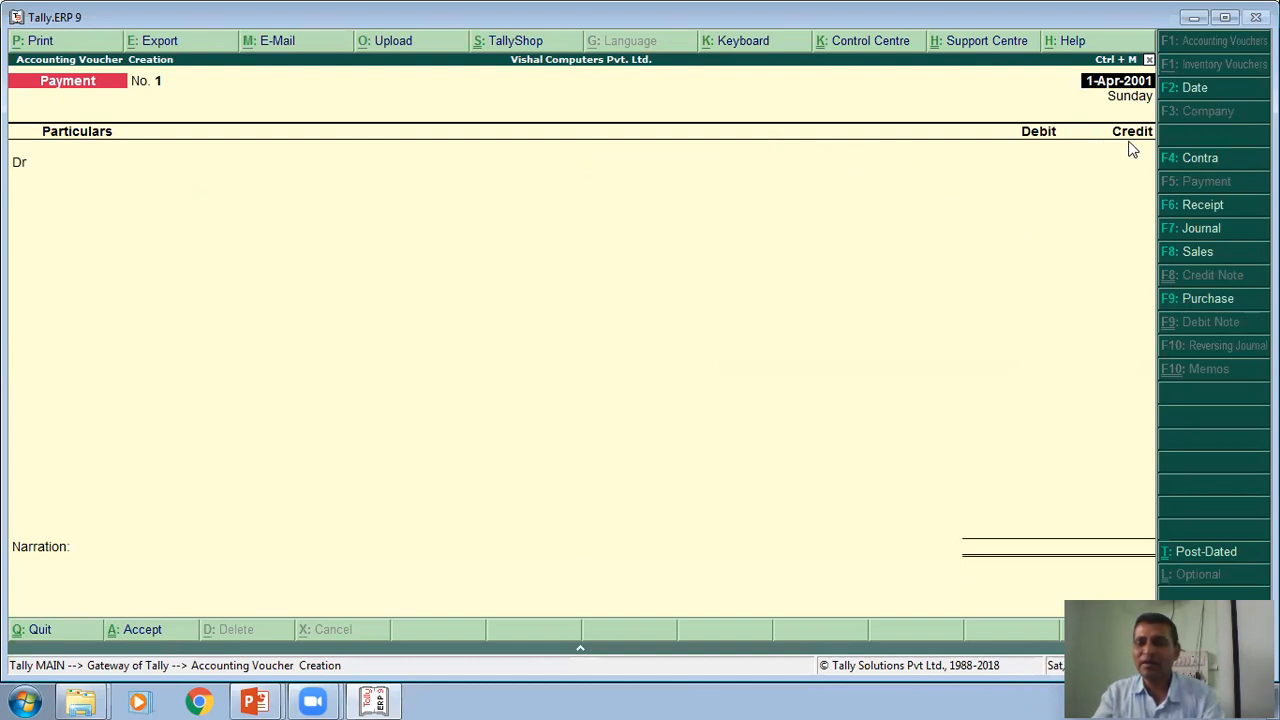
- Check the first sales transaction on the exercise slide, then start a Sales voucher in voucher mode dated 1-Apr-2001 without a reference number
{"action": "key", "text": "alt+Tab"}
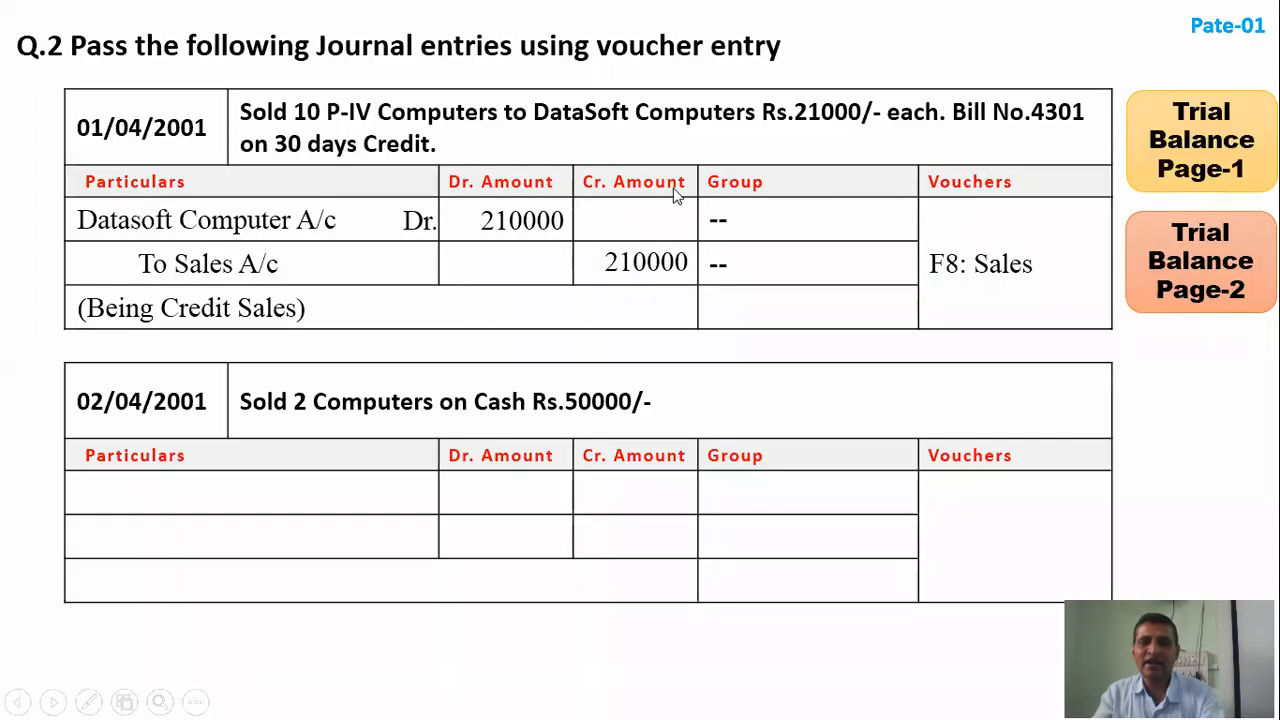
{"action": "key", "text": "alt+Tab"}
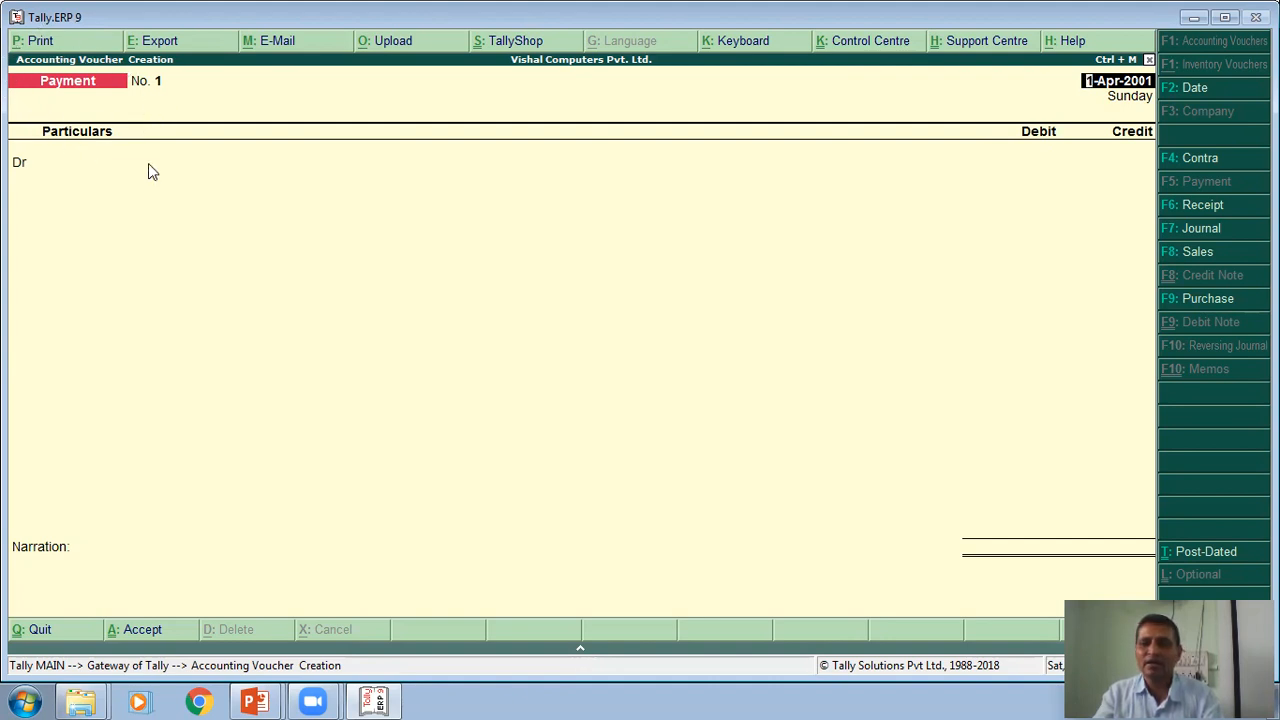
{"action": "left_click", "coordinate": [1192, 254]}
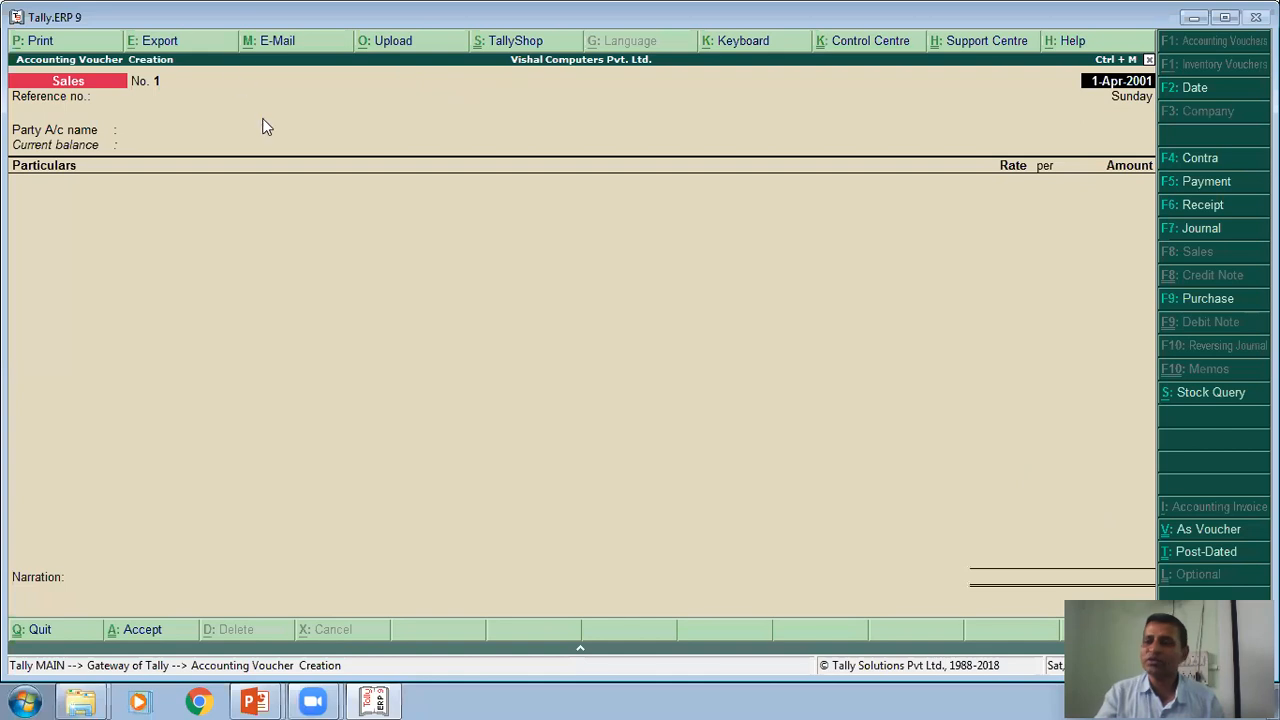
{"action": "left_click", "coordinate": [1203, 536]}
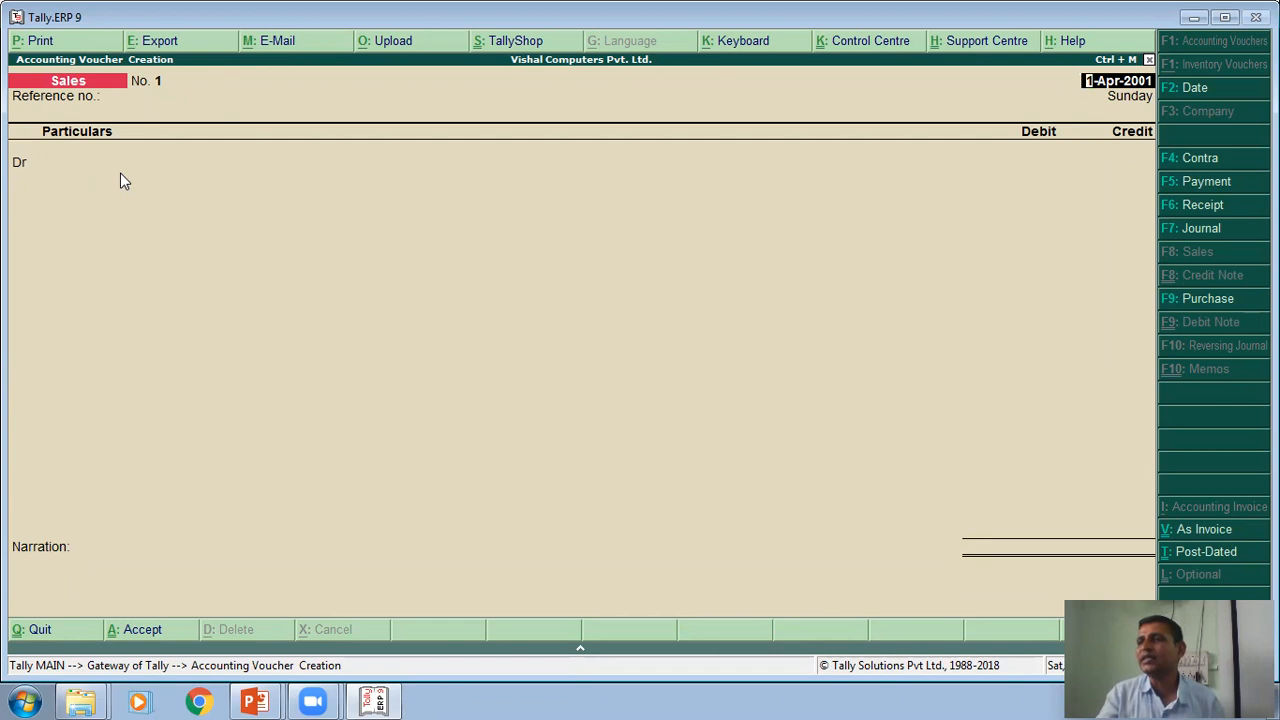
{"action": "key", "text": "Return"}
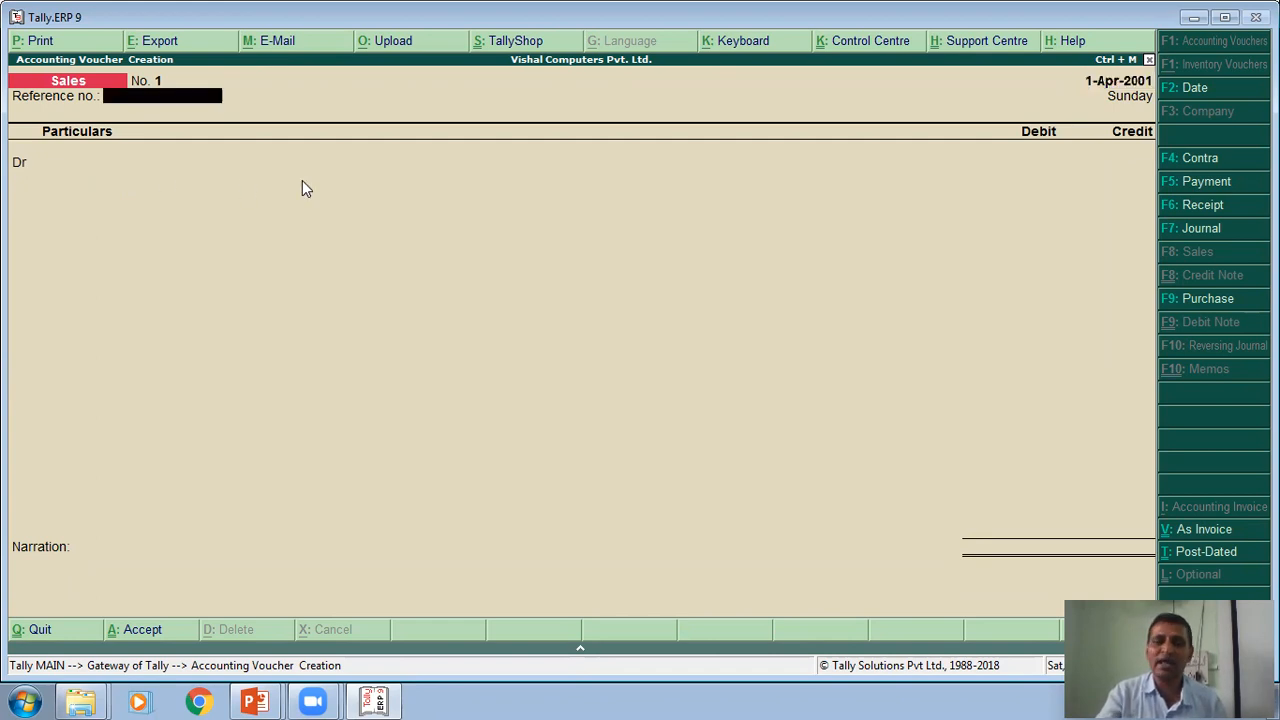
{"action": "key", "text": "Return"}
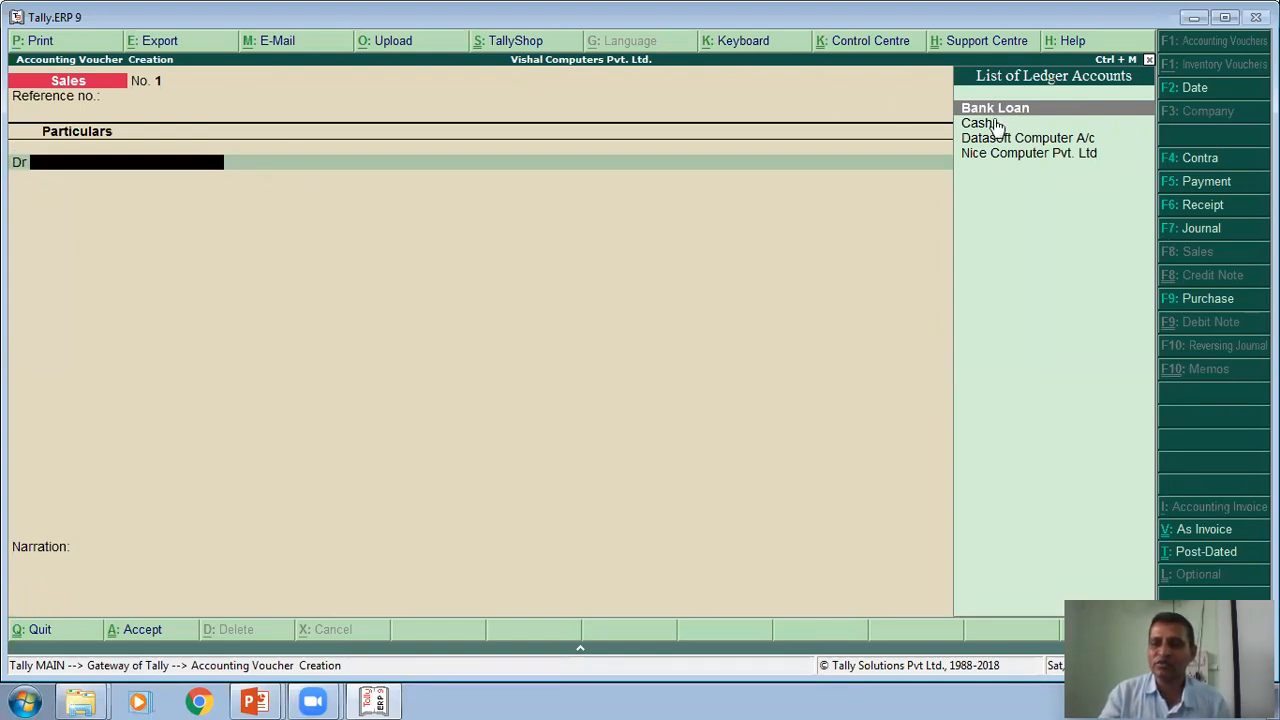
- Choose Datasoft Computer A/c as the debit ledger and accept its buyer's details with the address and sales tax number blank
{"action": "left_click", "coordinate": [1035, 141]}
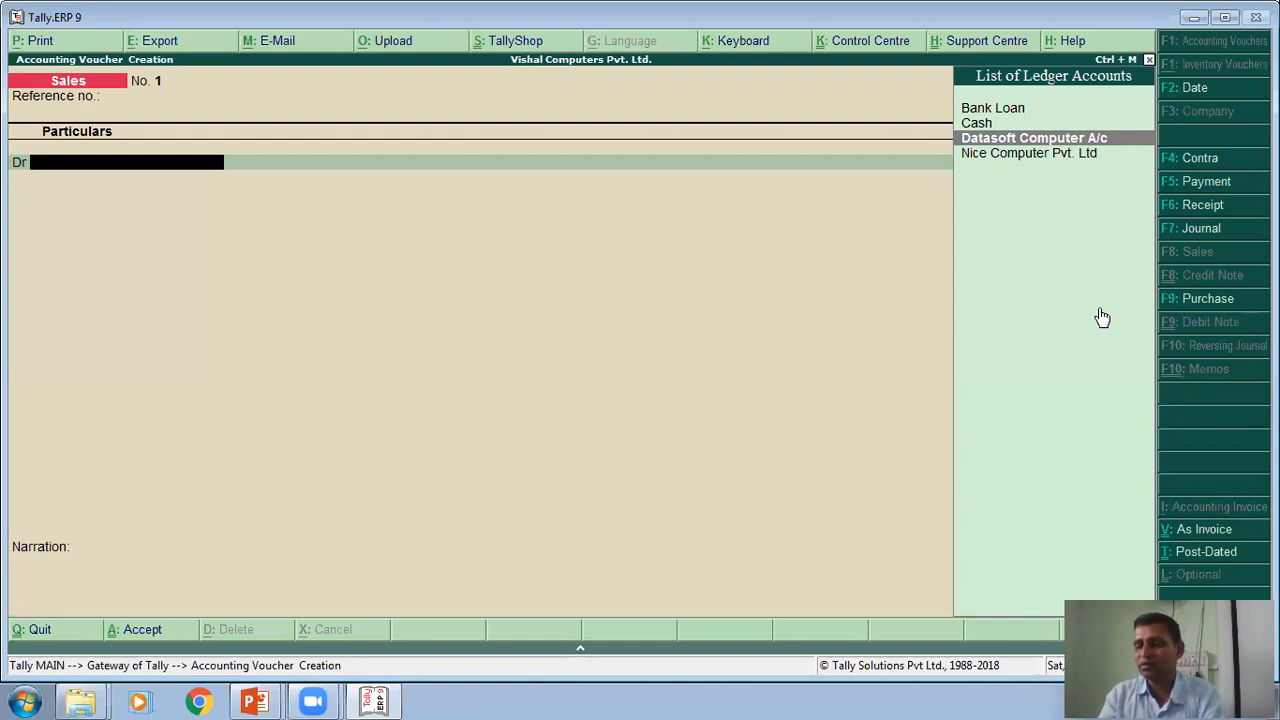
{"action": "key", "text": "Return"}
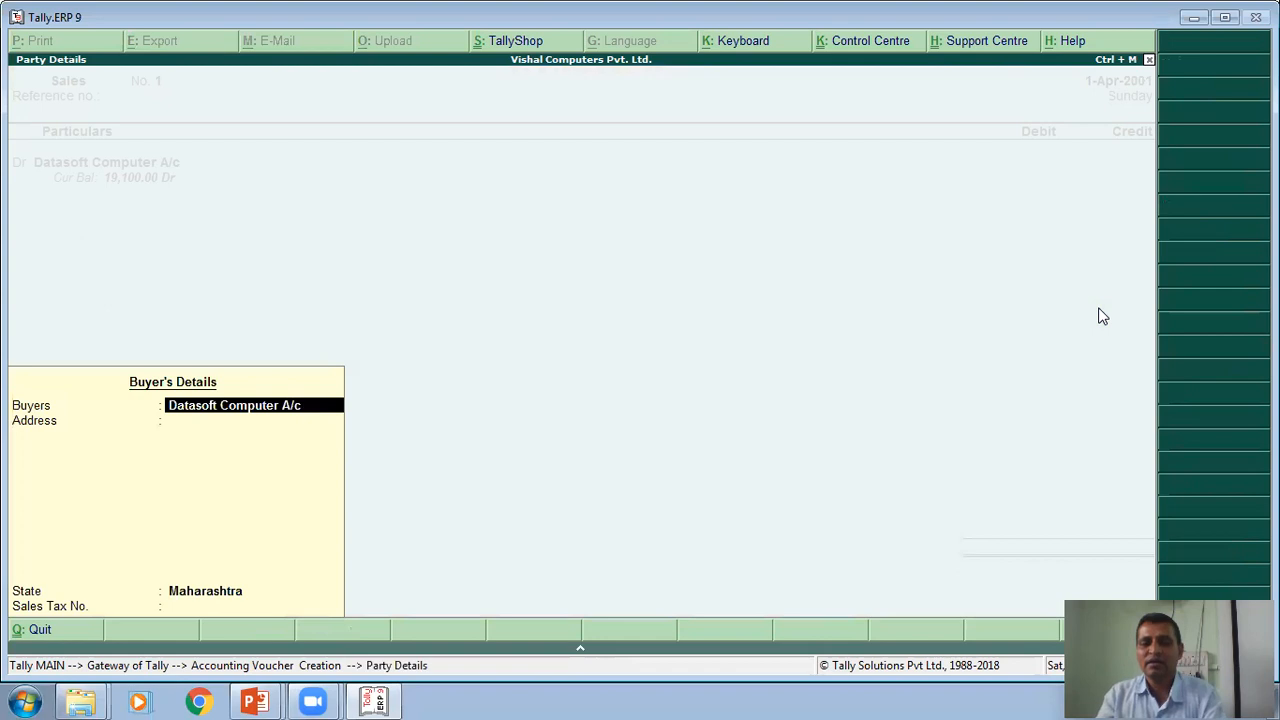
{"action": "key", "text": "Return"}
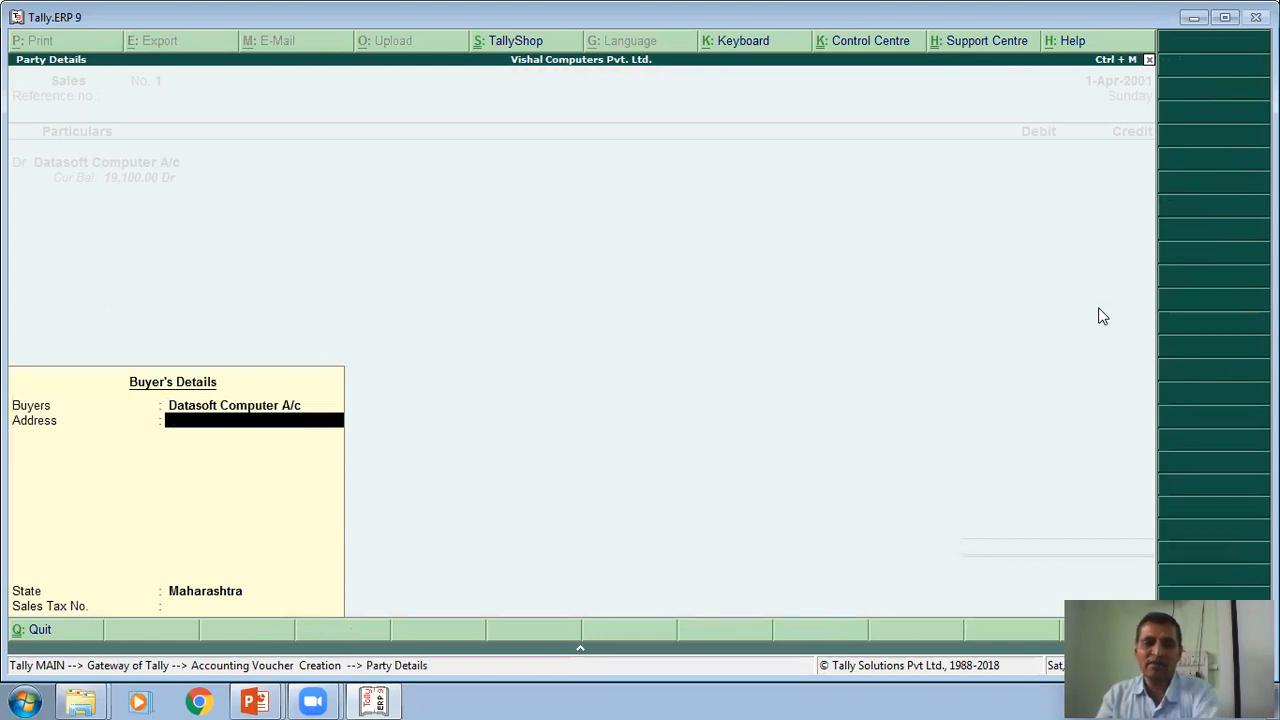
{"action": "key", "text": "Return"}
{"action": "key", "text": "Return"}
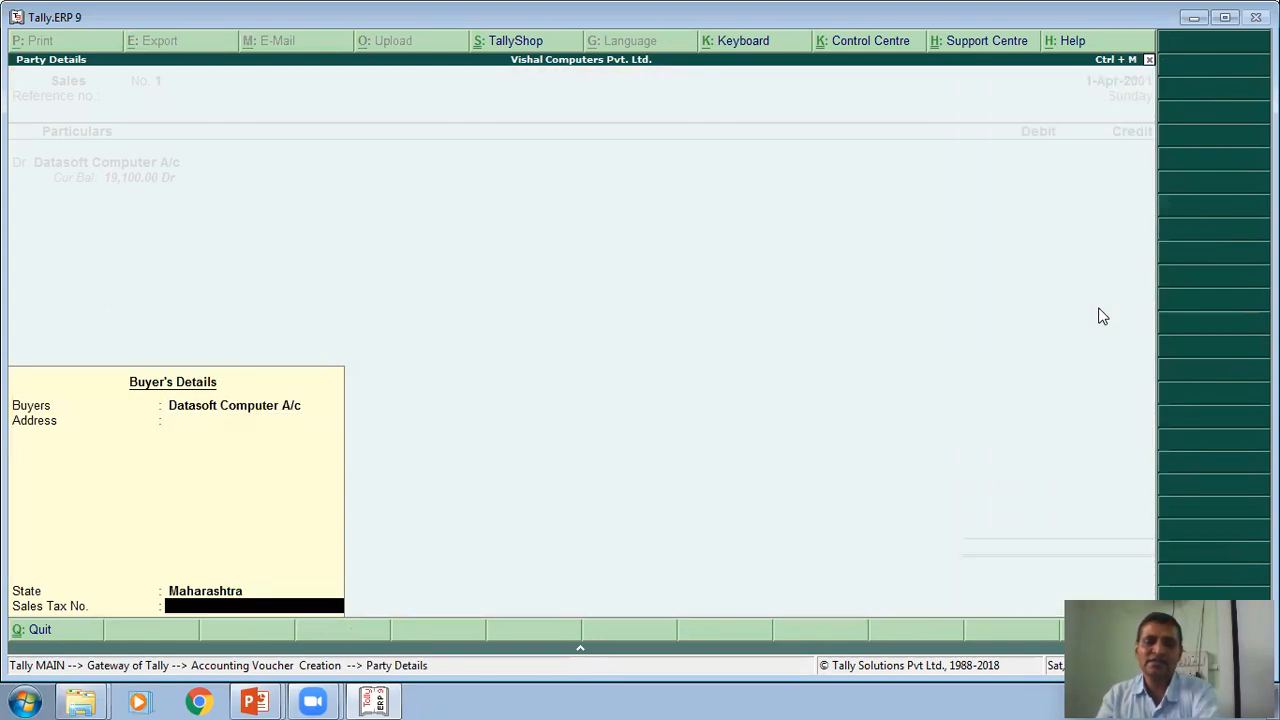
{"action": "key", "text": "Return"}
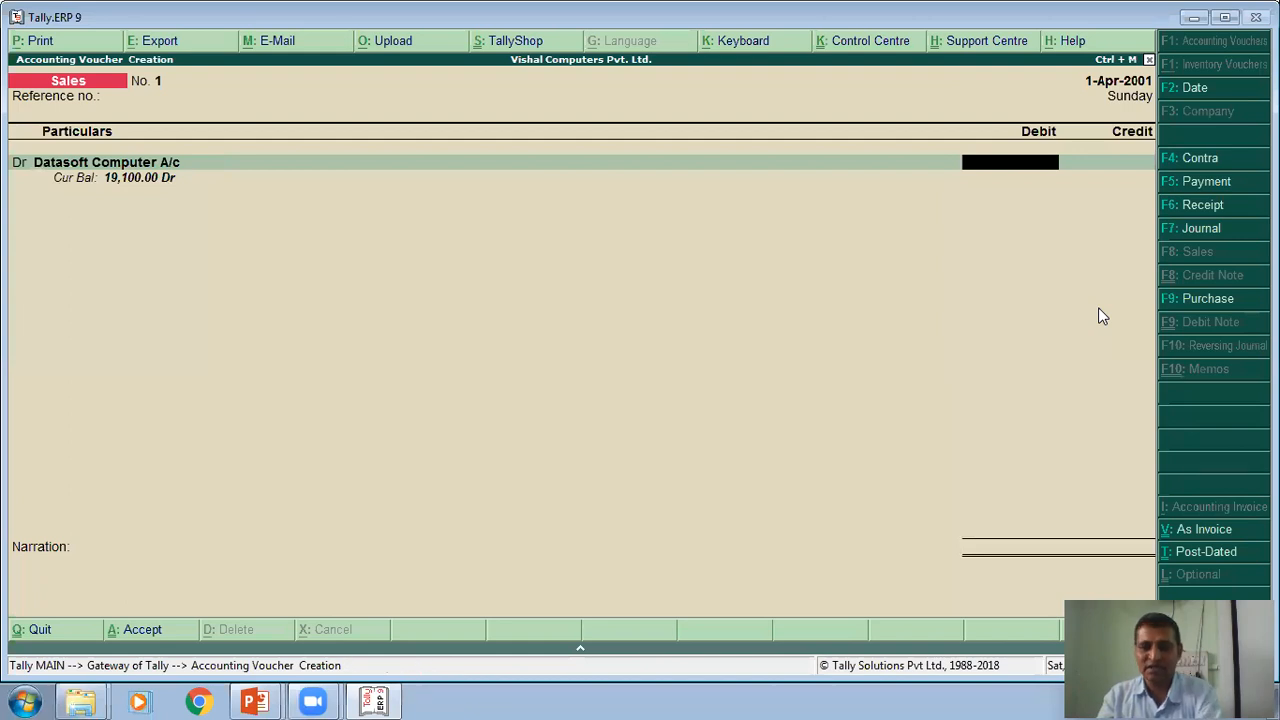
- Enter 210000 as the debit amount for Datasoft Computer A/c
{"action": "type", "text": "2,10,0"}
{"action": "type", "text": "0"}
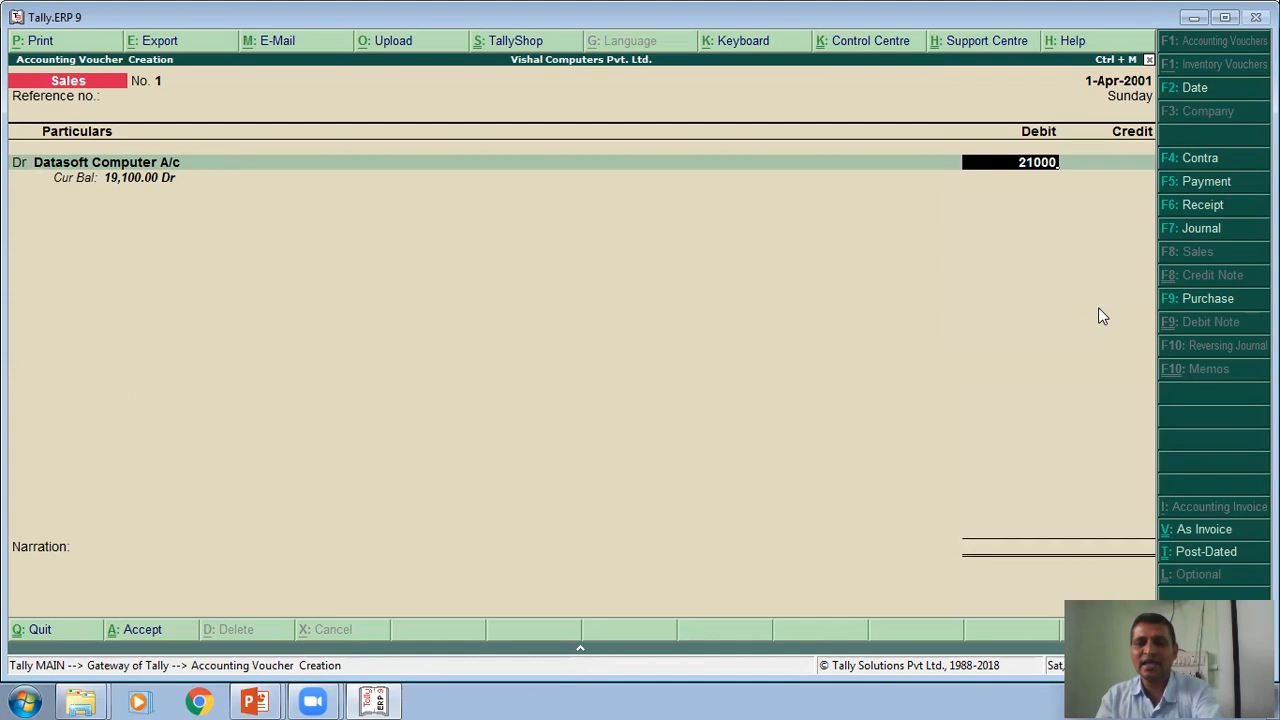
{"action": "type", "text": "0"}
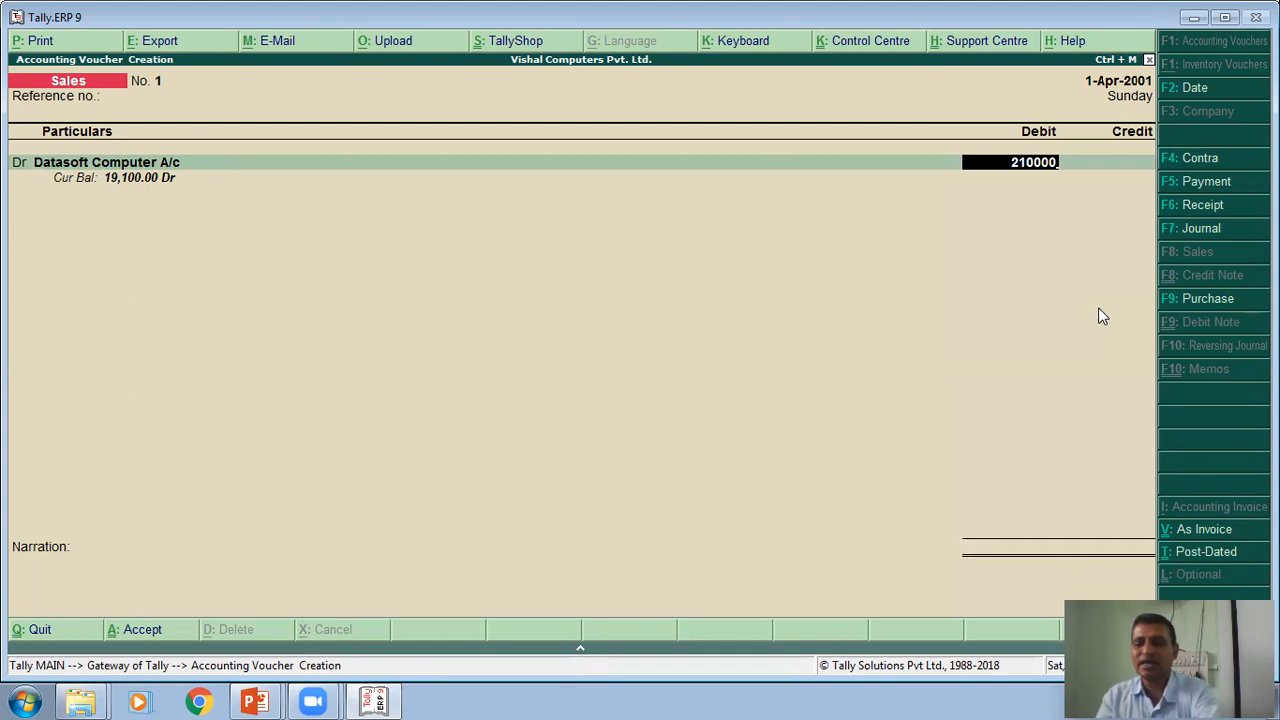
{"action": "key", "text": "Return"}
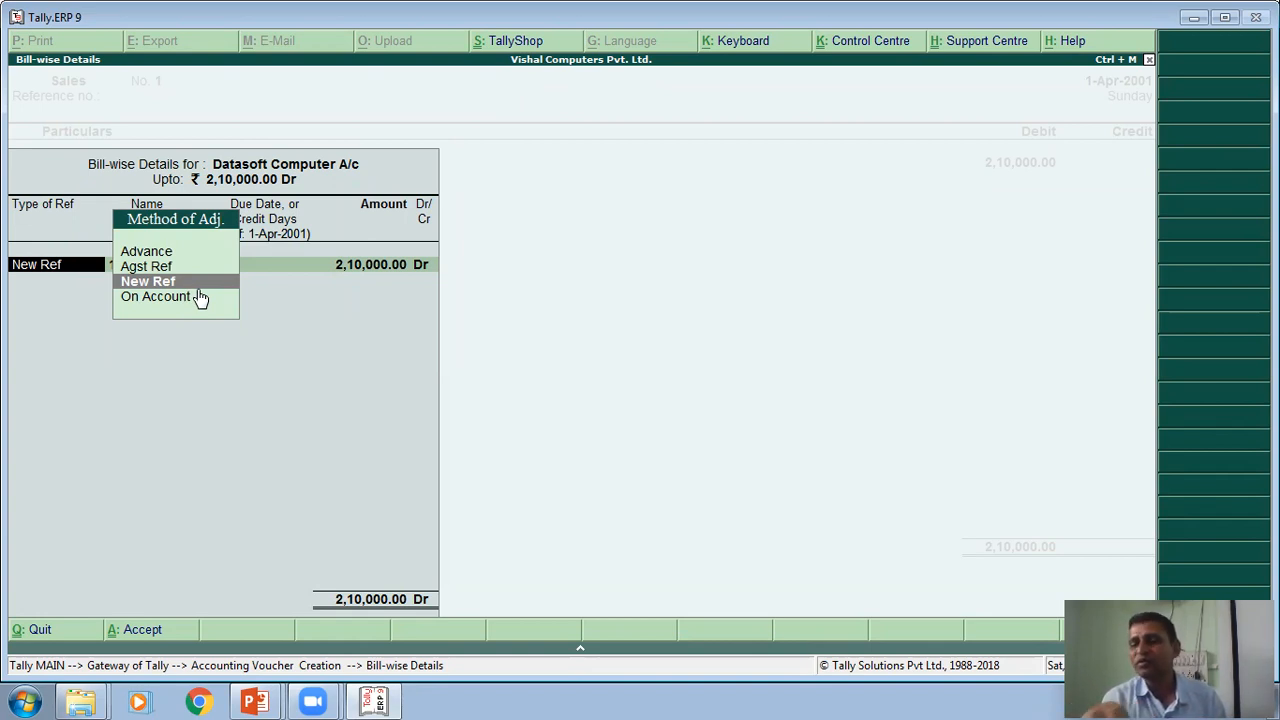
- Record the bill-wise reference for Datasoft Computer A/c as a New Ref named Bill No.4301
{"action": "key", "text": "Return"}
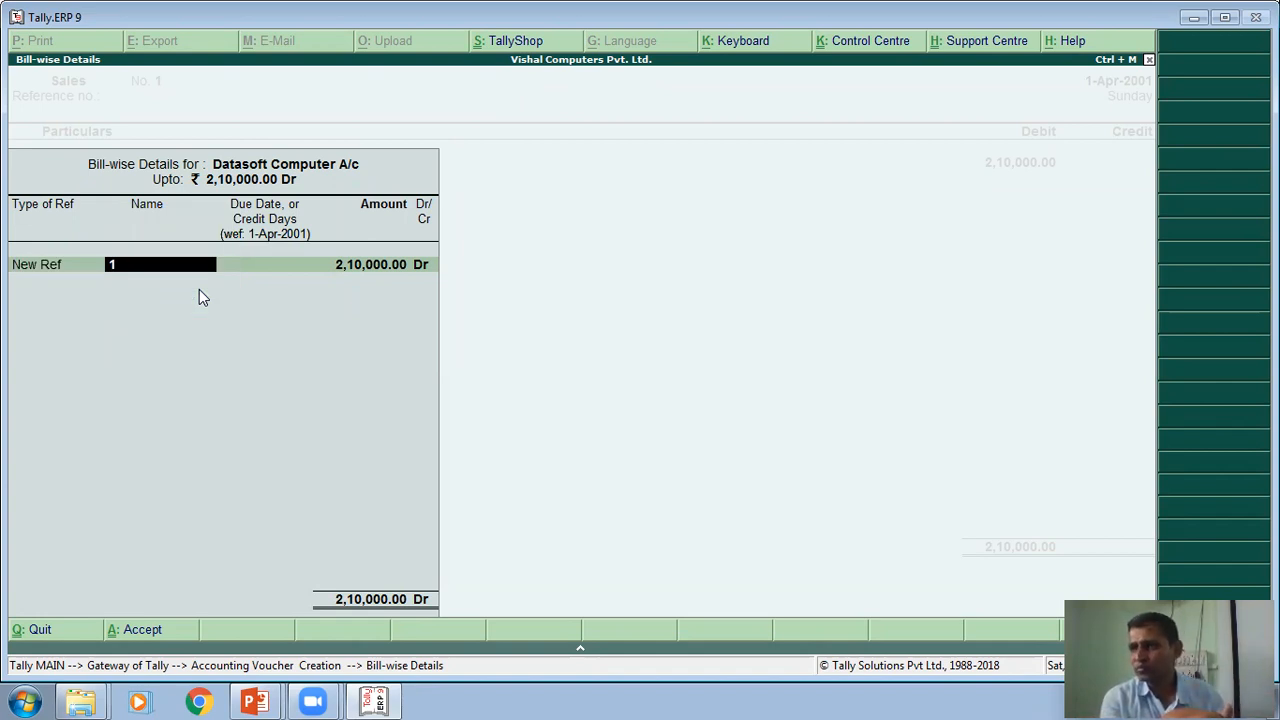
{"action": "type", "text": "BILL"}
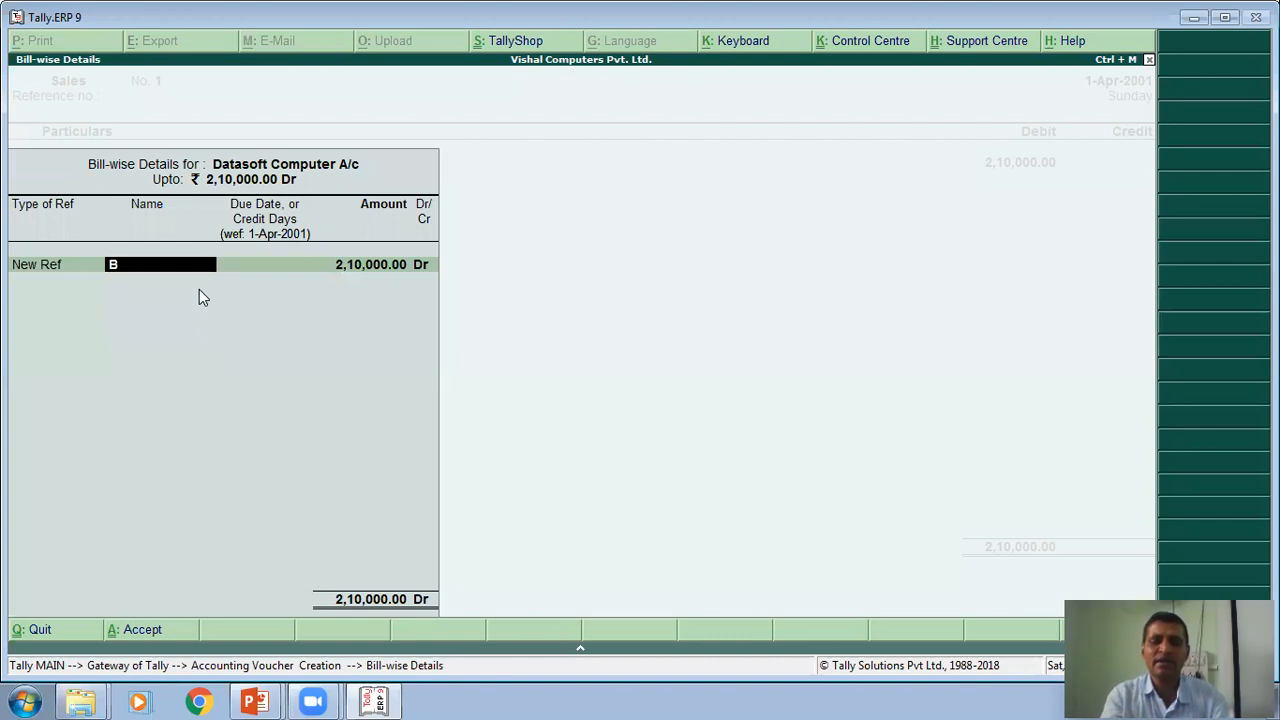
{"action": "key", "text": "BackSpace"}
{"action": "key", "text": "BackSpace"}
{"action": "key", "text": "BackSpace"}
{"action": "type", "text": "i"}
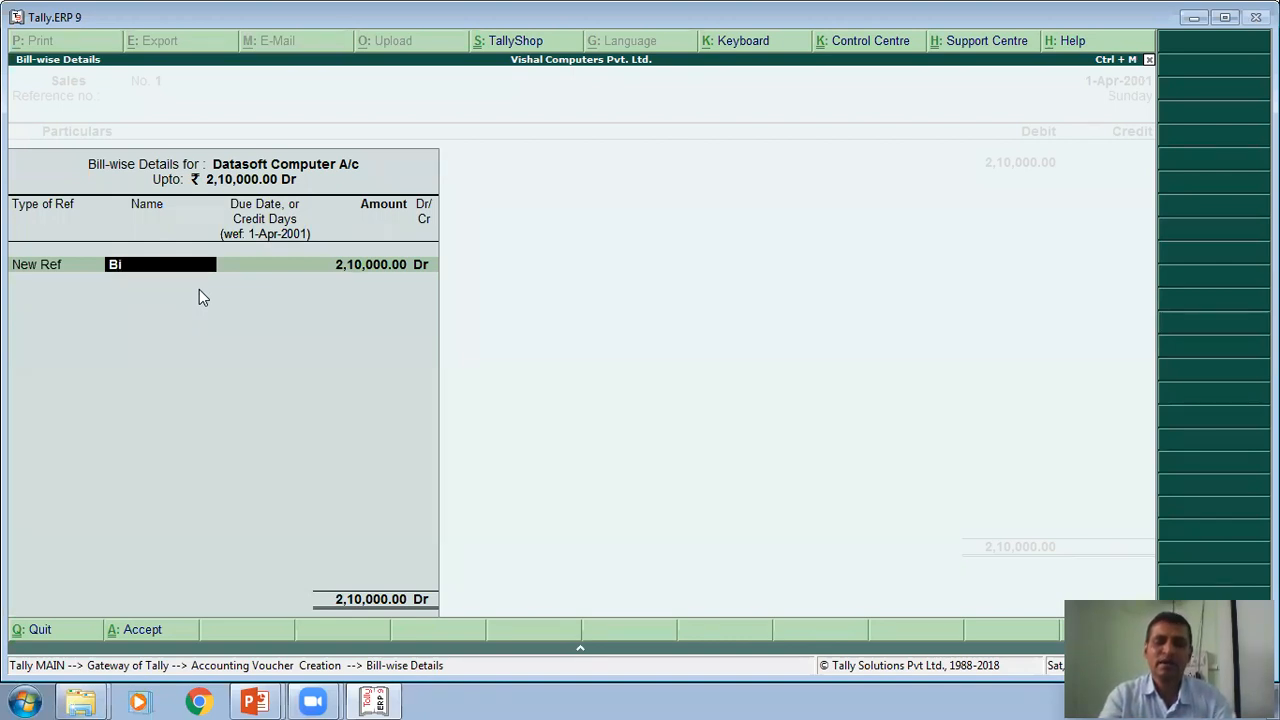
{"action": "type", "text": "ll No.43"}
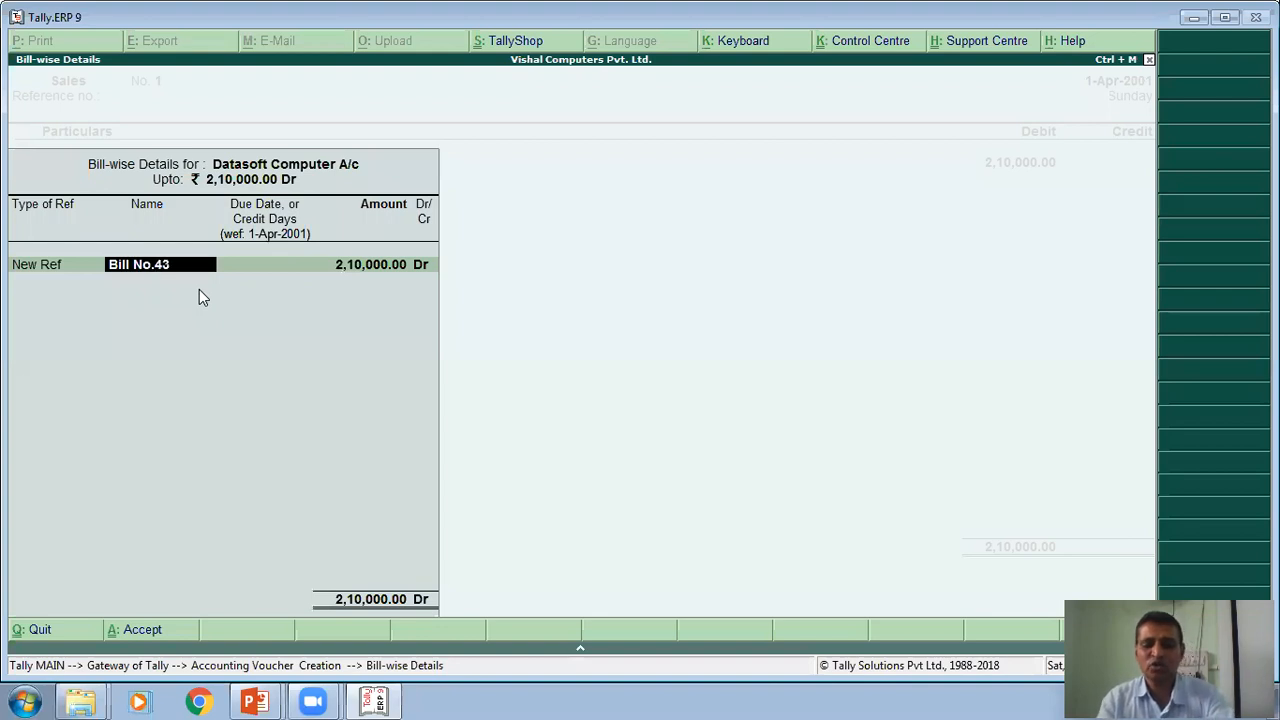
{"action": "type", "text": "01"}
{"action": "key", "text": "Return"}
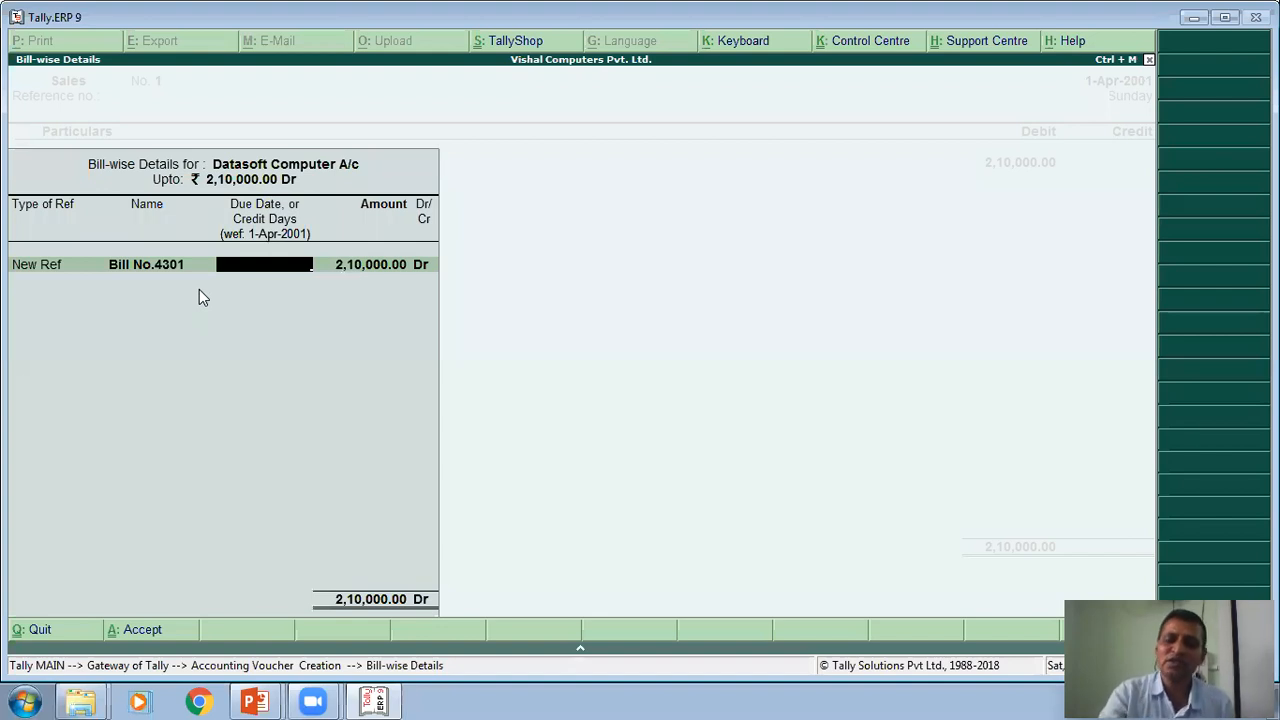
- Set 30 credit days for the bill and accept its full amount as Dr
{"action": "type", "text": "30"}
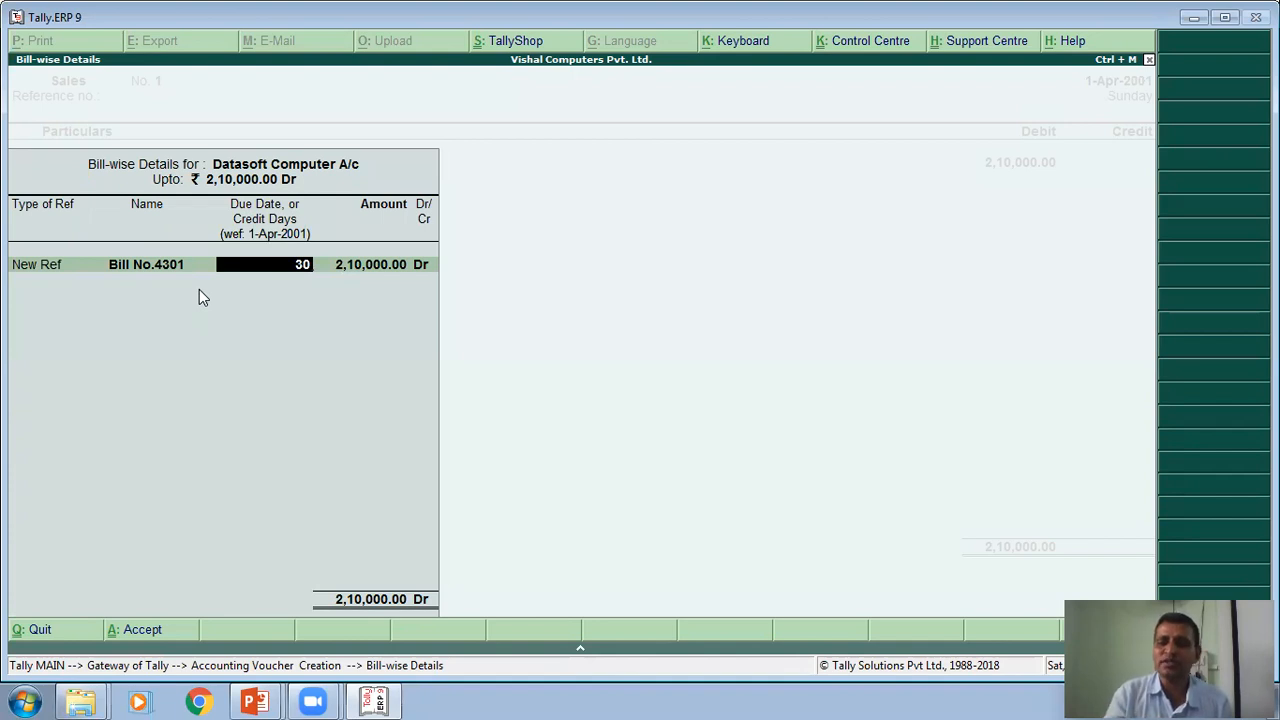
{"action": "key", "text": "Return"}
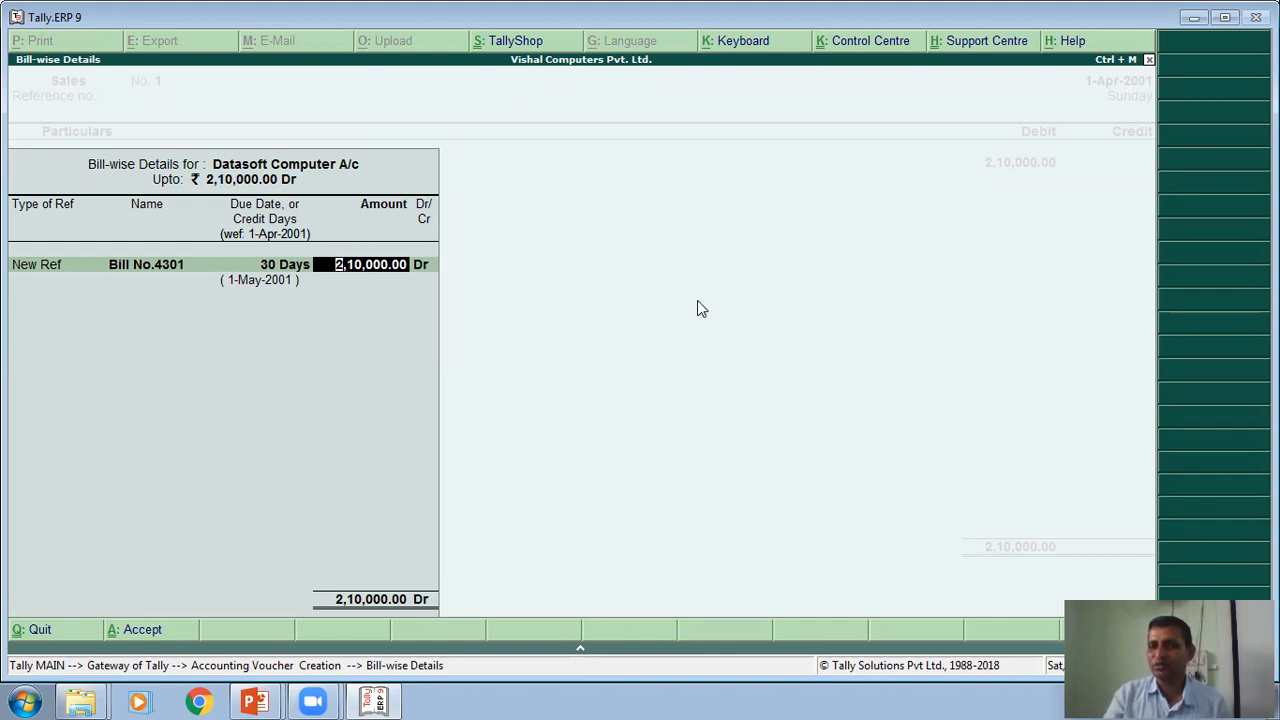
{"action": "key", "text": "Return"}
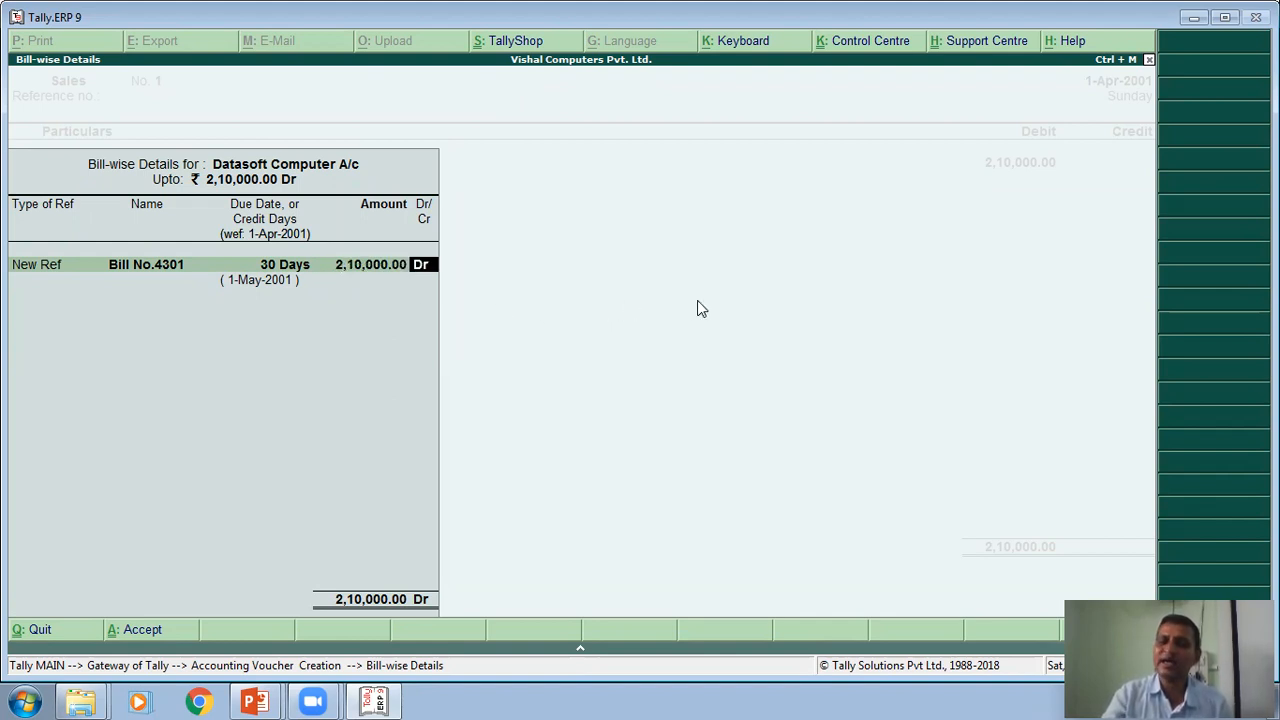
{"action": "key", "text": "Return"}
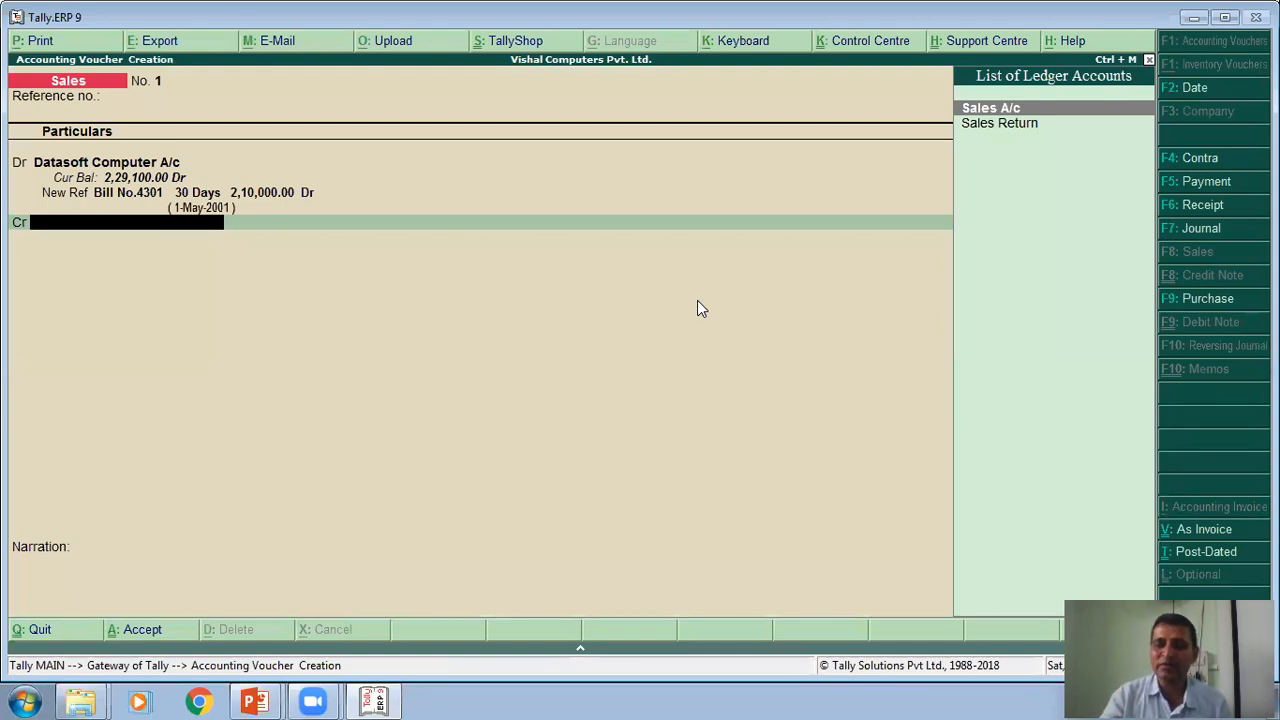
- Credit Sales A/c with 2,10,000.00 and save the voucher with the narration "Being Credit Sales"
{"action": "key", "text": "Return"}
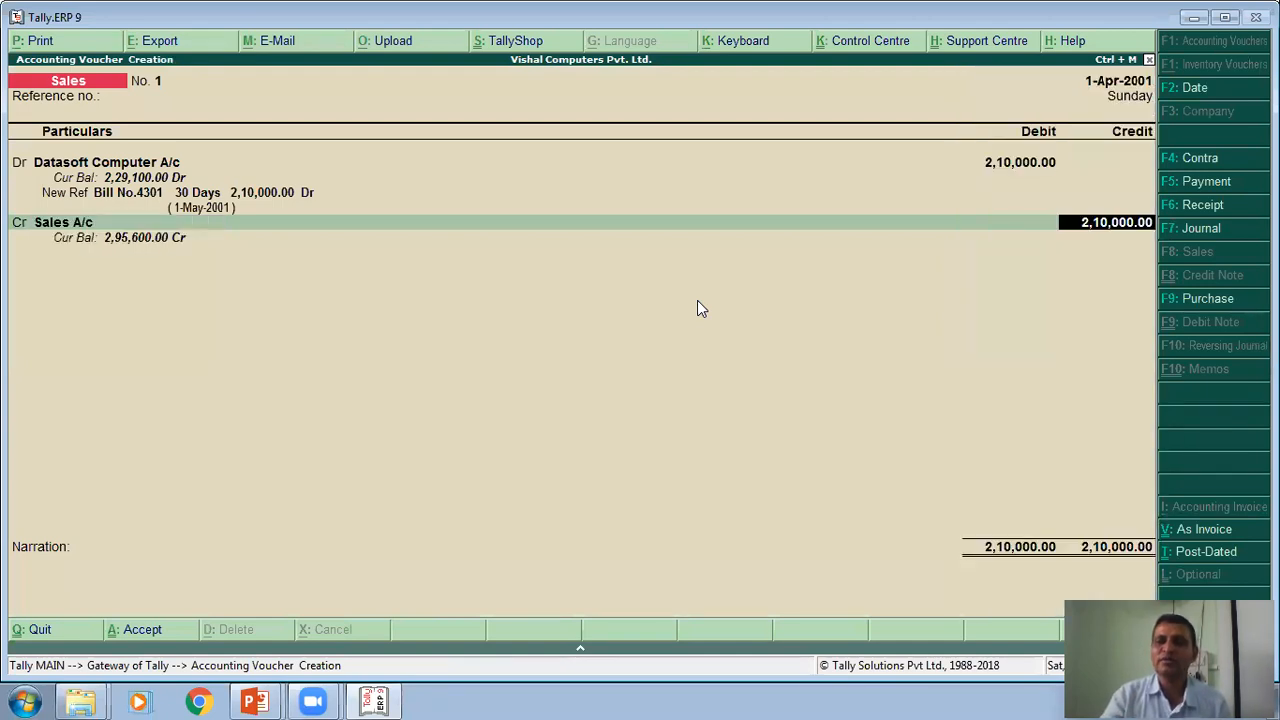
{"action": "key", "text": "Return"}
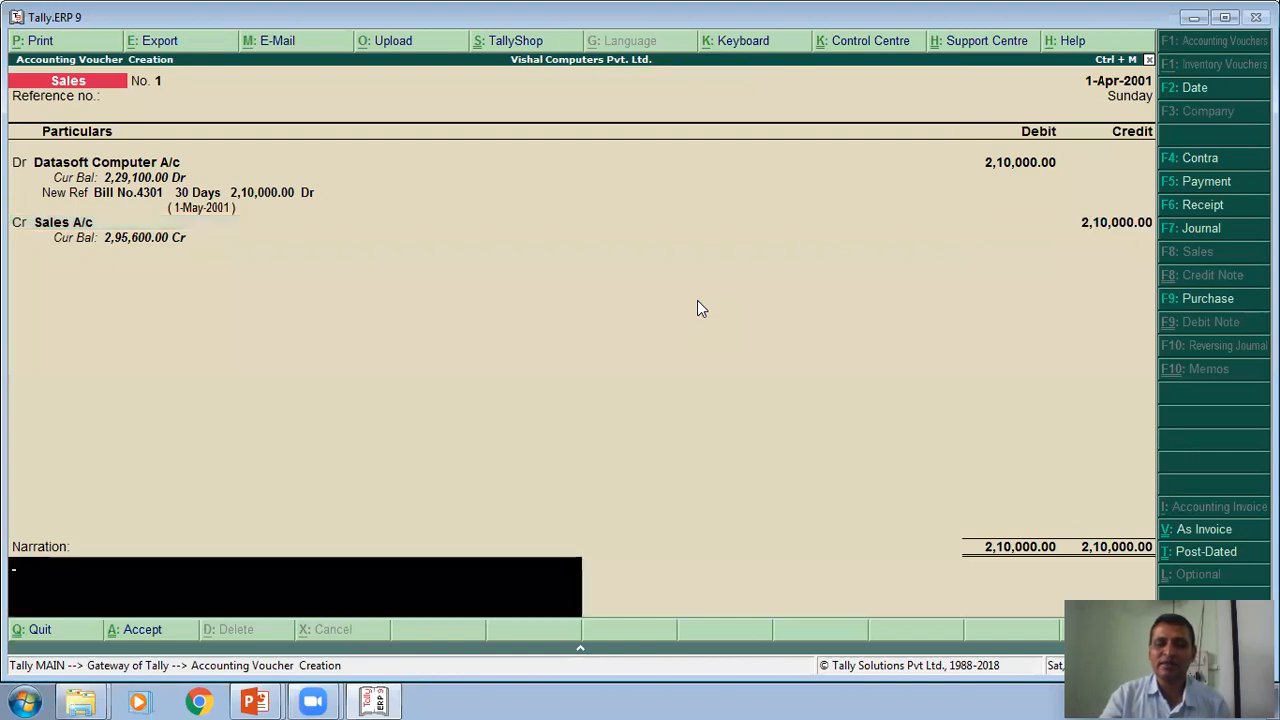
{"action": "type", "text": "Bei"}
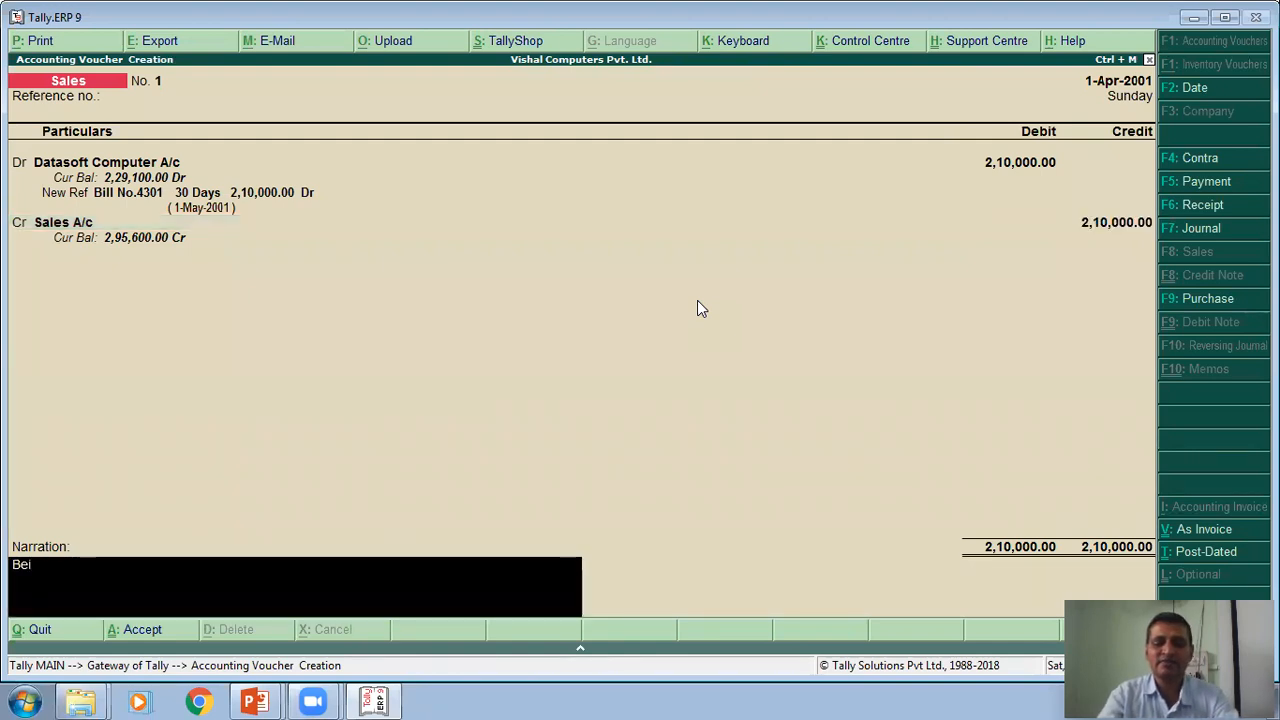
{"action": "type", "text": "ng Cre"}
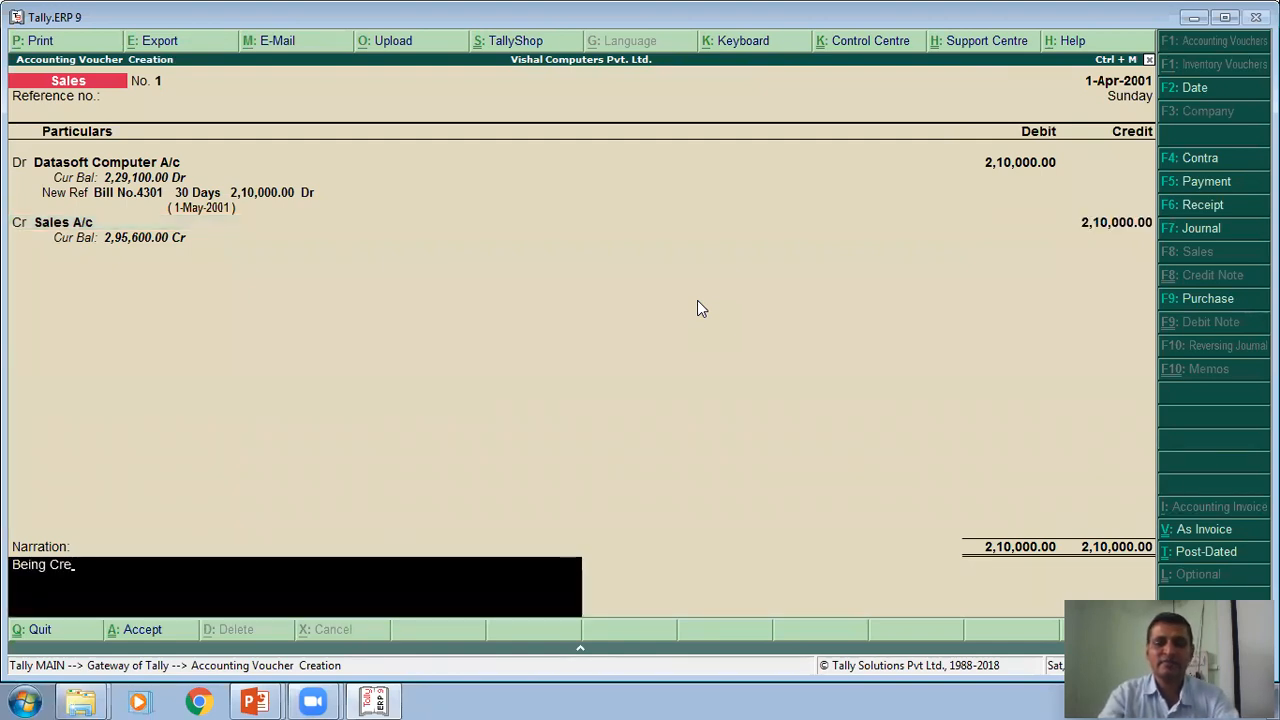
{"action": "type", "text": "dit Sales"}
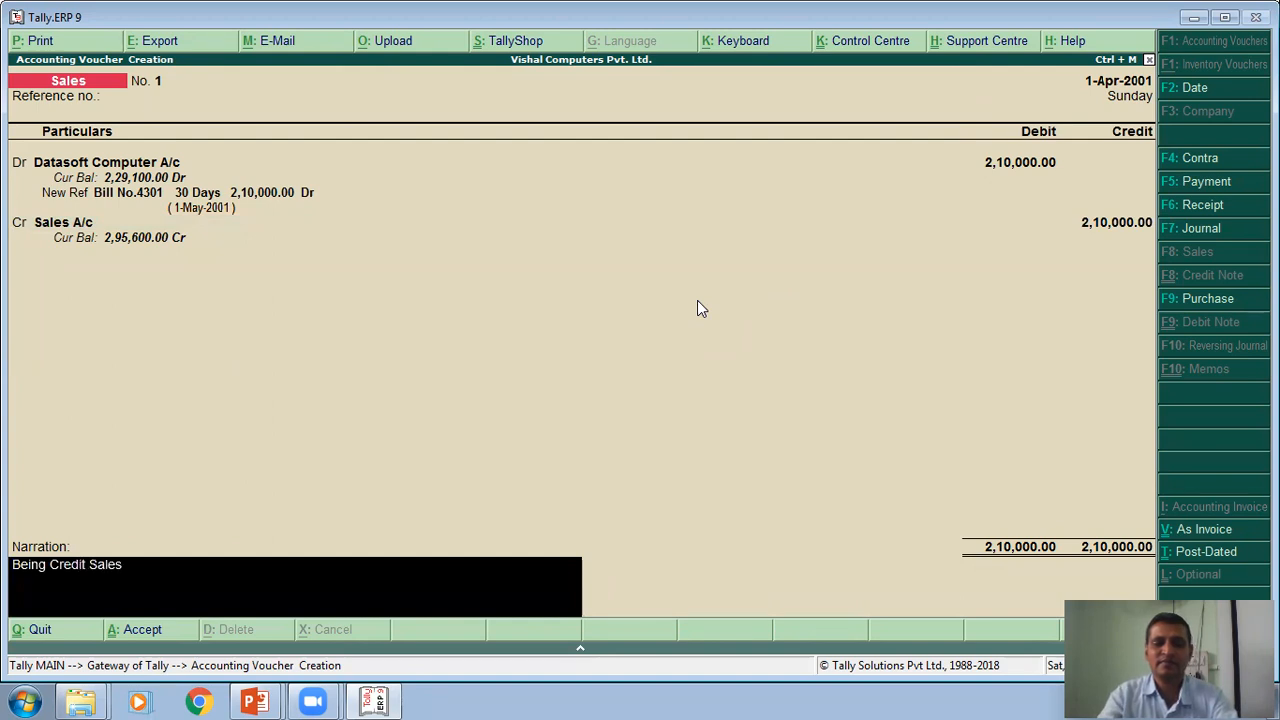
{"action": "key", "text": "Return"}
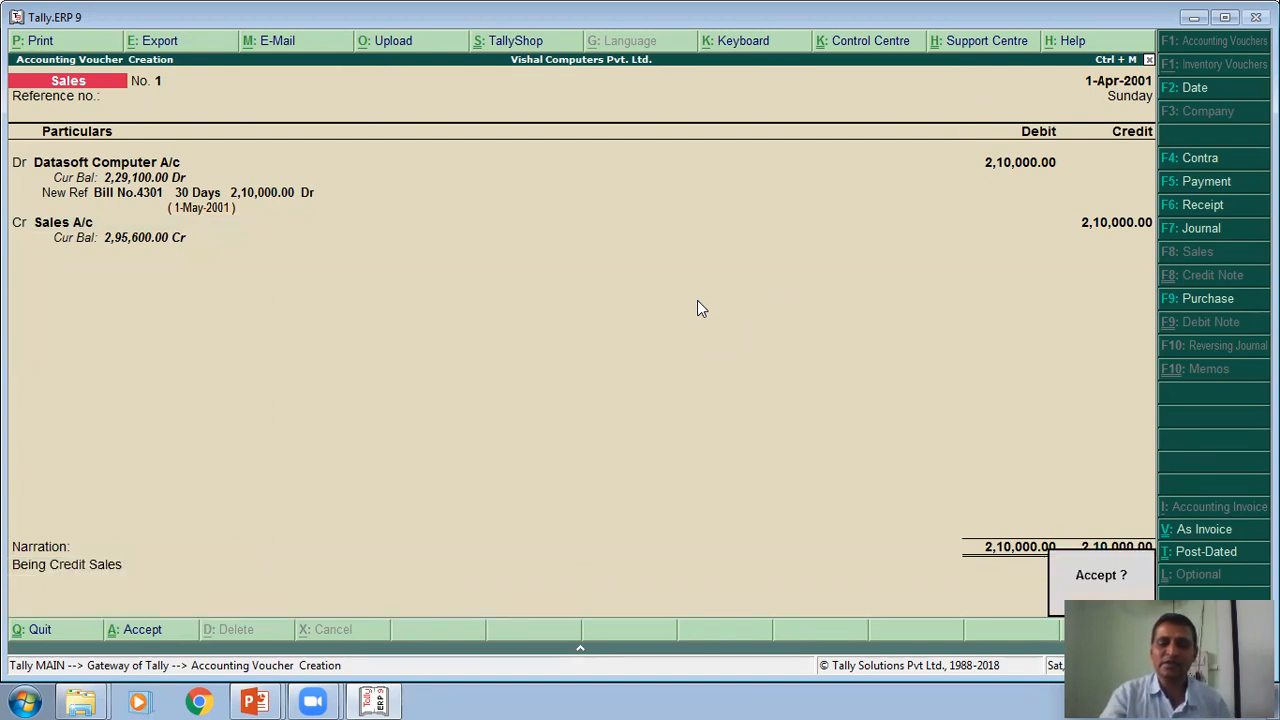
{"action": "key", "text": "Return"}
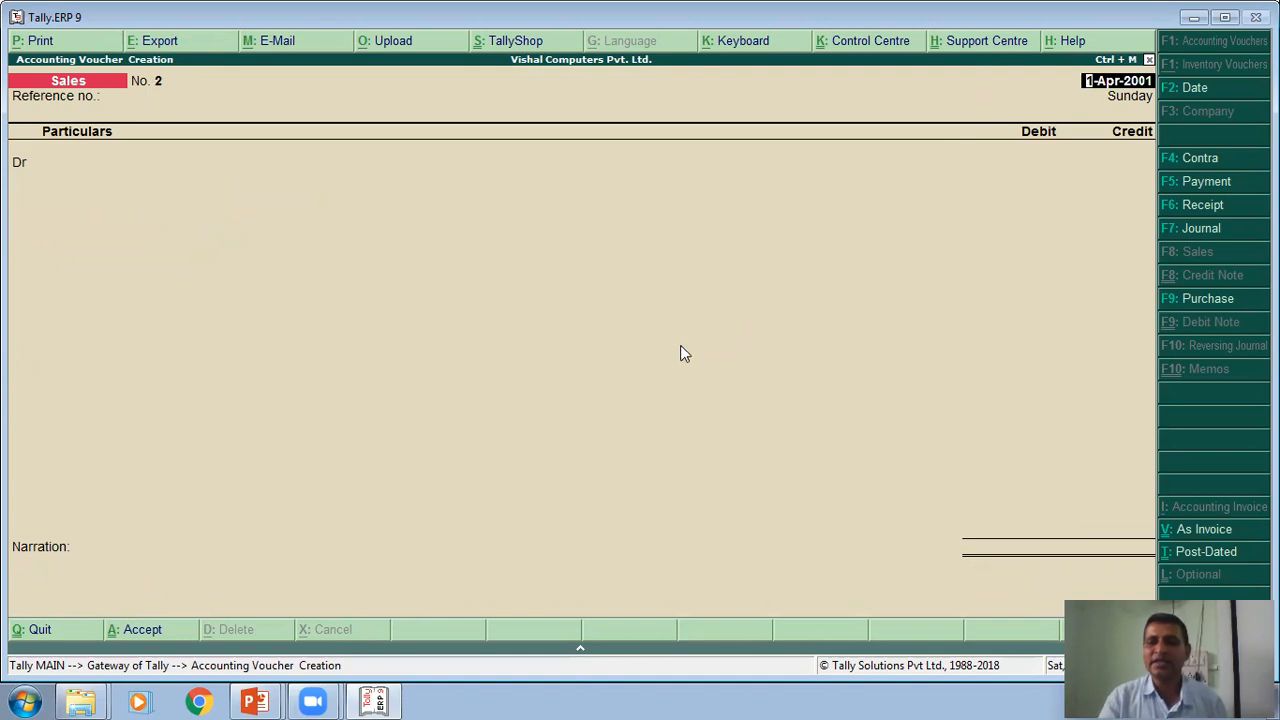
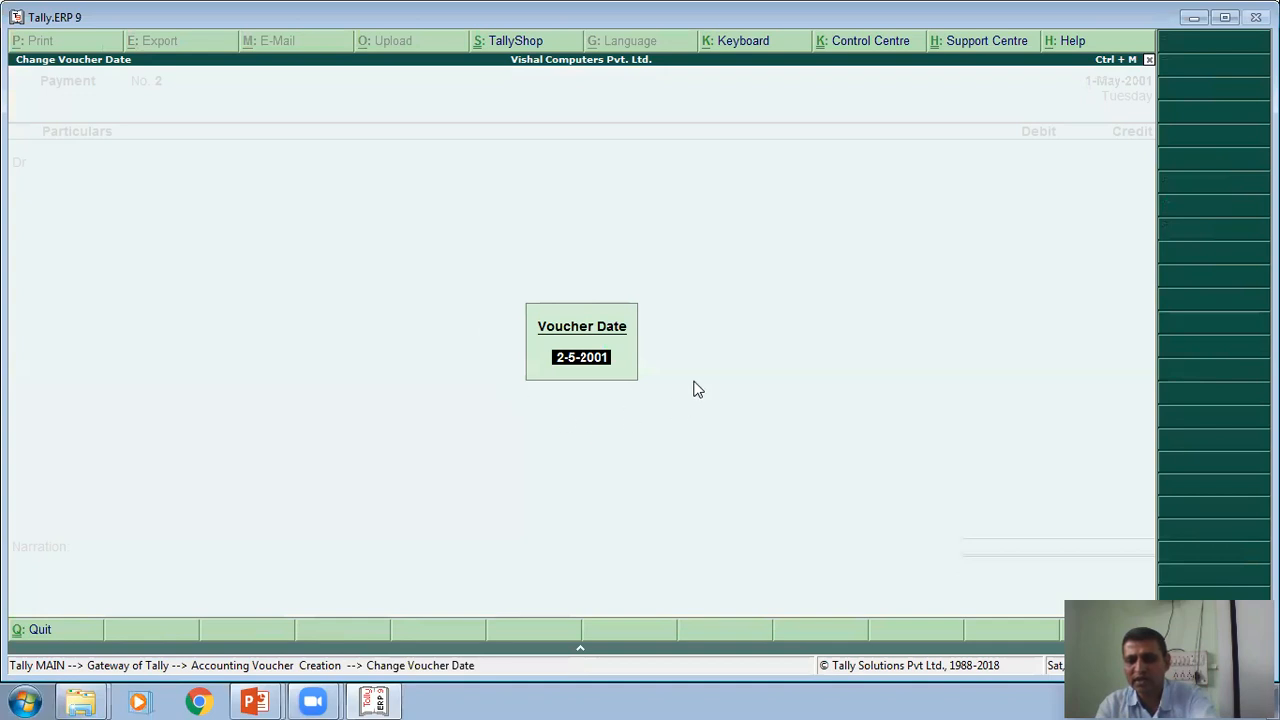
- Set the voucher date to 2-5-2001 and start a Sales entry in voucher mode with its first debit line
{"action": "key", "text": "Return"}
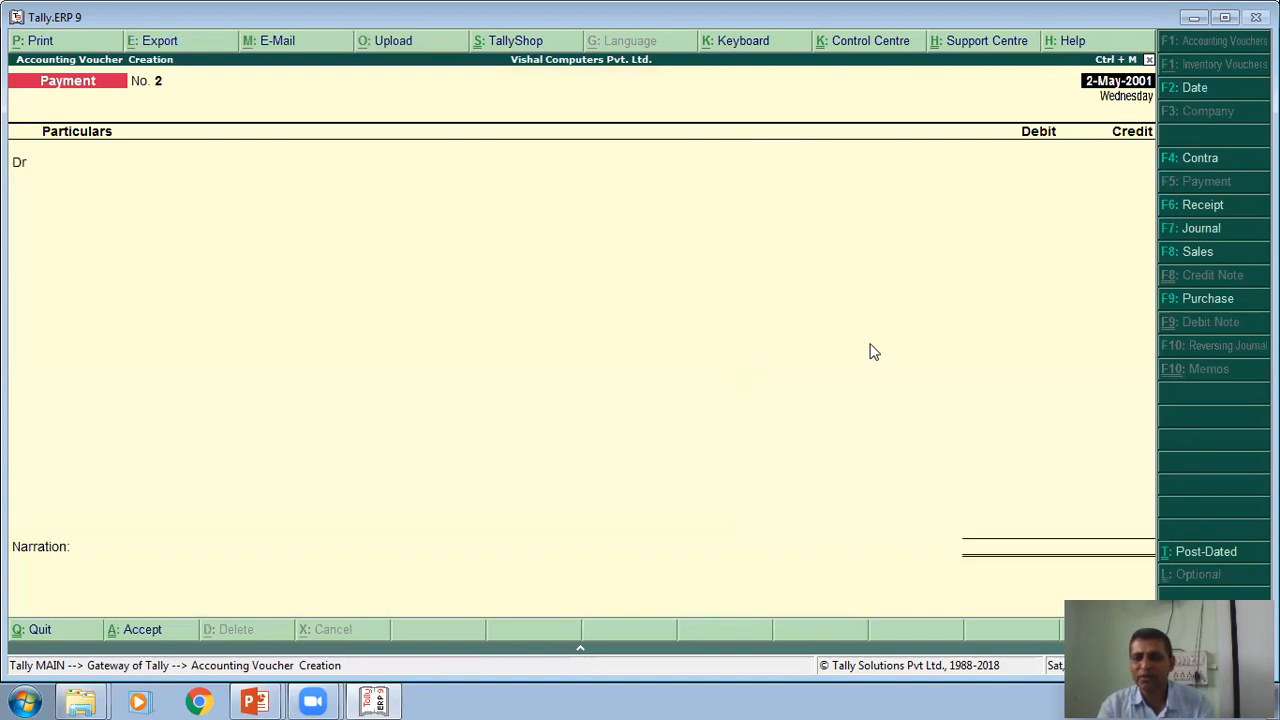
{"action": "left_click", "coordinate": [1205, 258]}
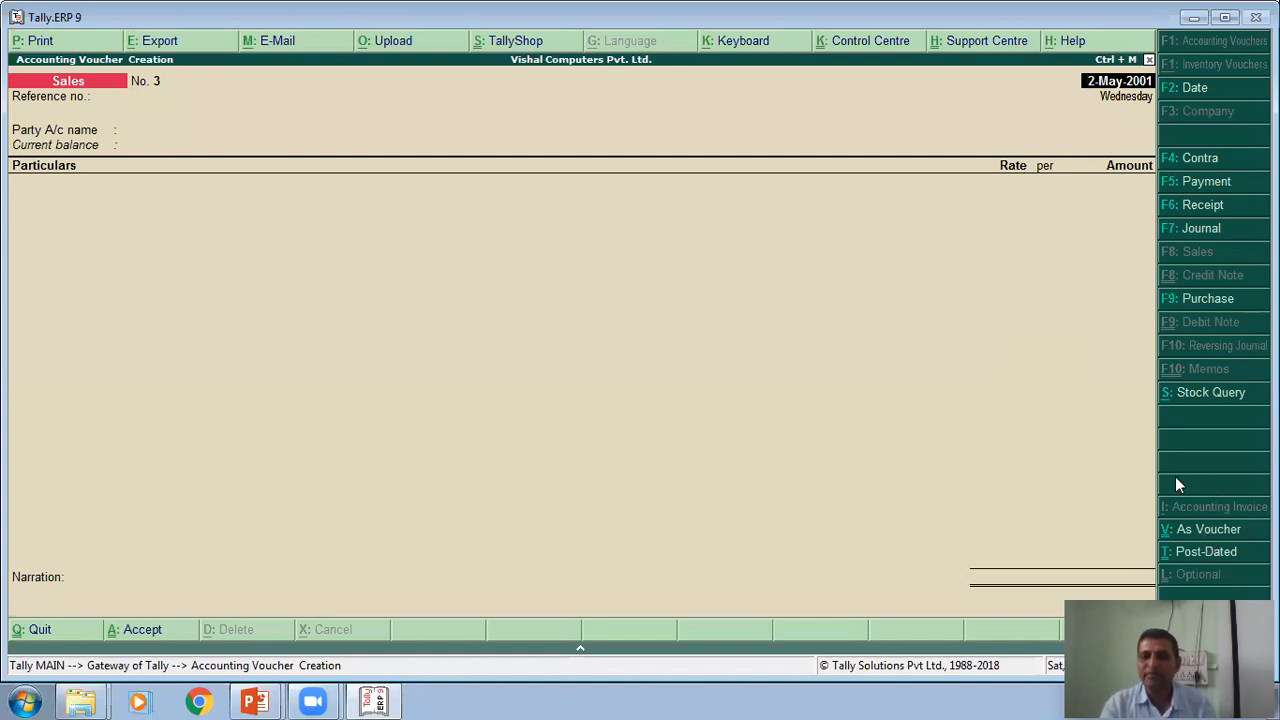
{"action": "left_click", "coordinate": [1208, 530]}
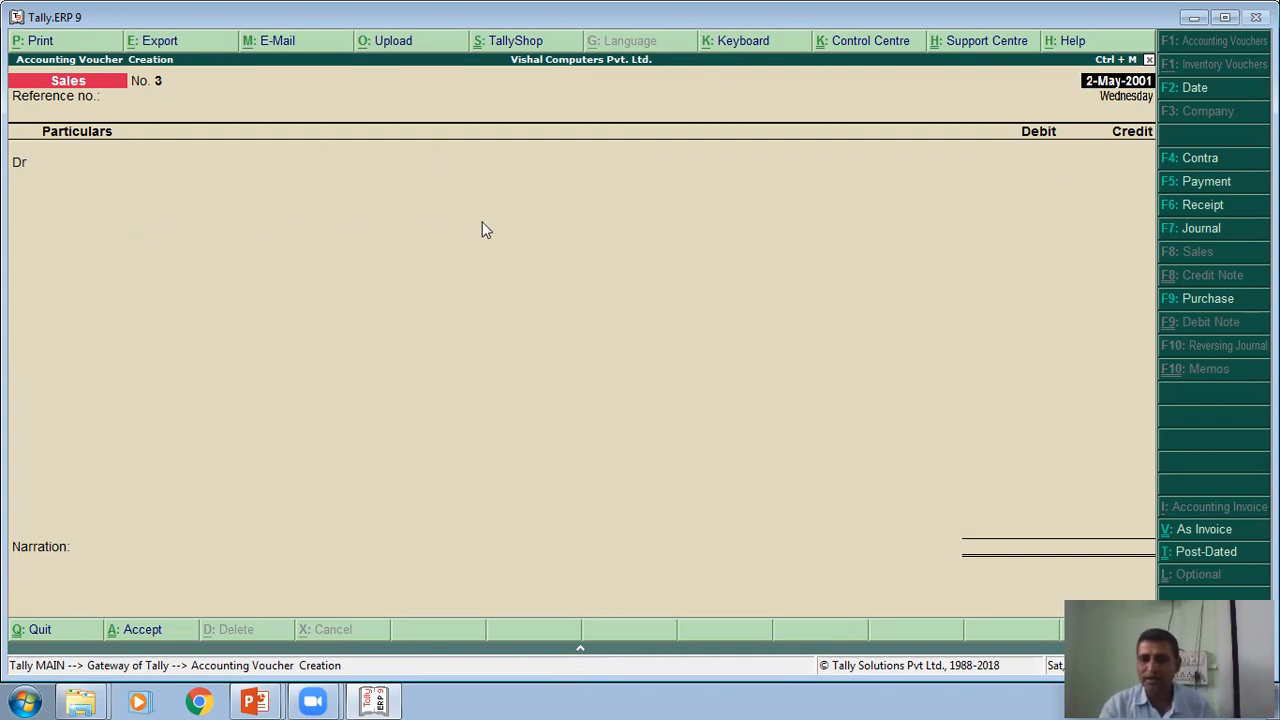
{"action": "key", "text": "Return"}
{"action": "key", "text": "Return"}
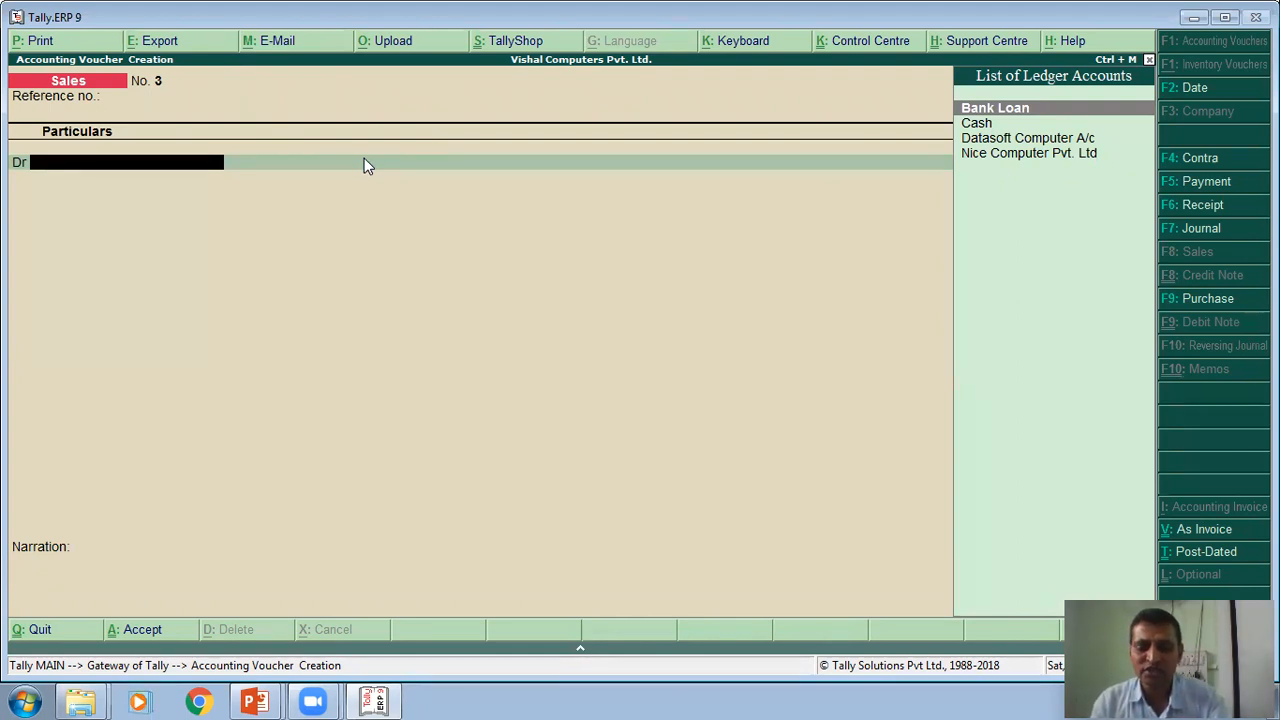
- Create a new ledger with the customer's name from the exercise and place it under Sundry Debtors
{"action": "key", "text": "alt+c"}
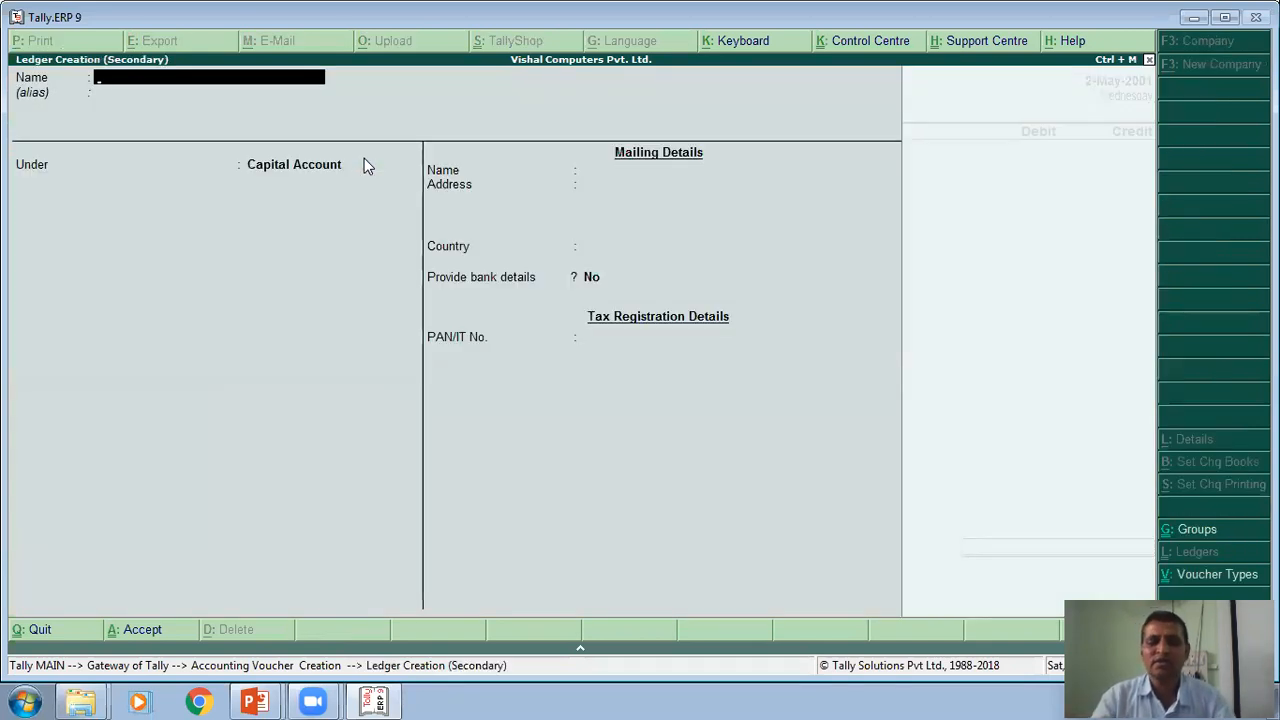
{"action": "type", "text": "D"}
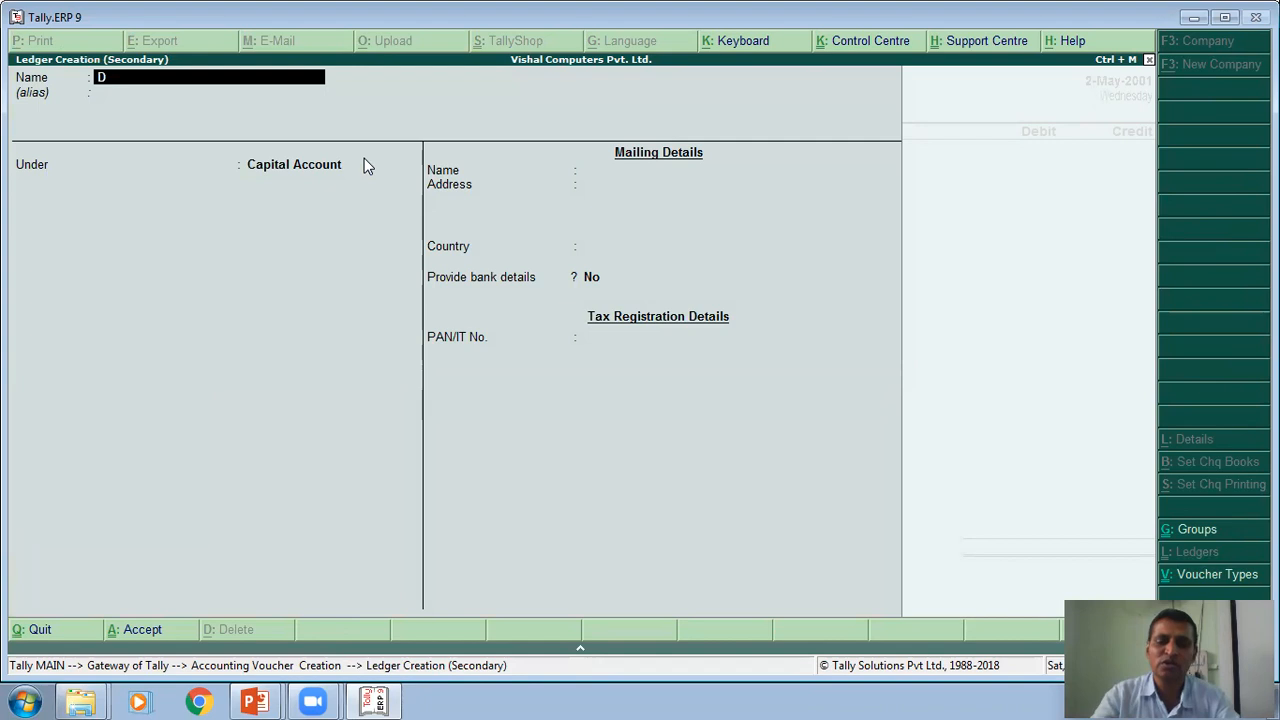
{"action": "type", "text": ". Suresh Kumar"}
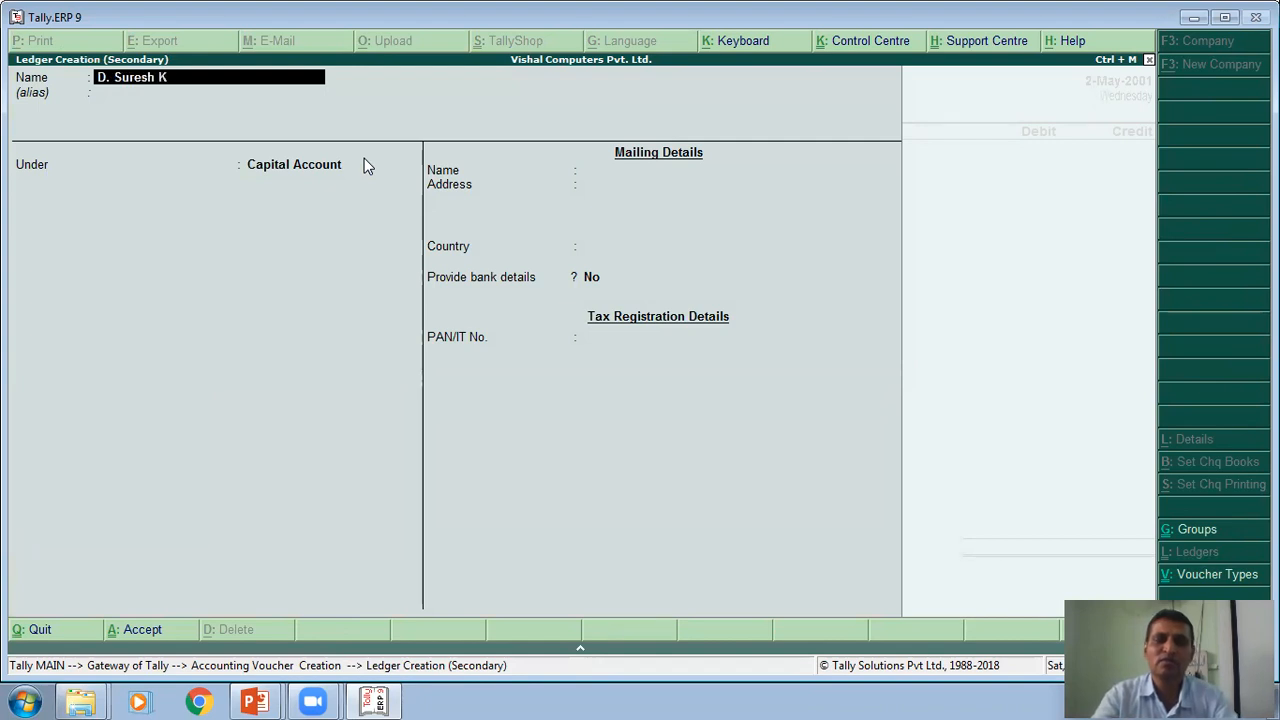
{"action": "key", "text": "Return"}
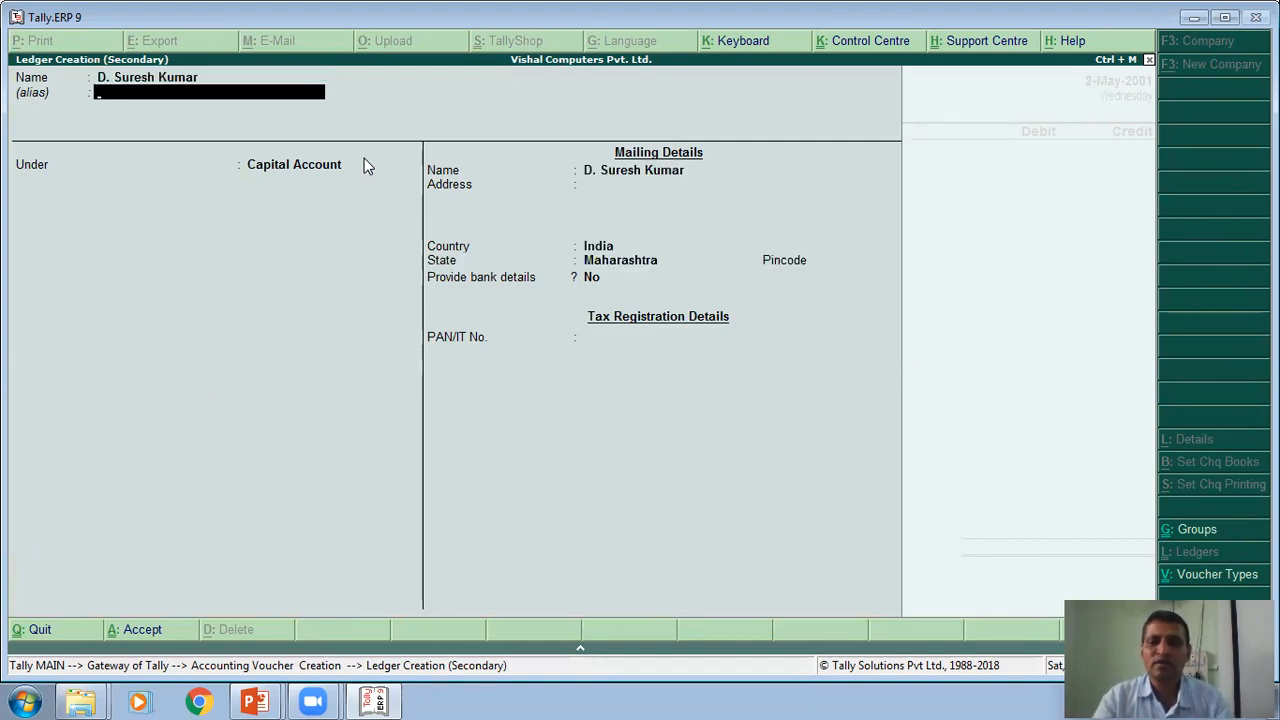
{"action": "key", "text": "Return"}
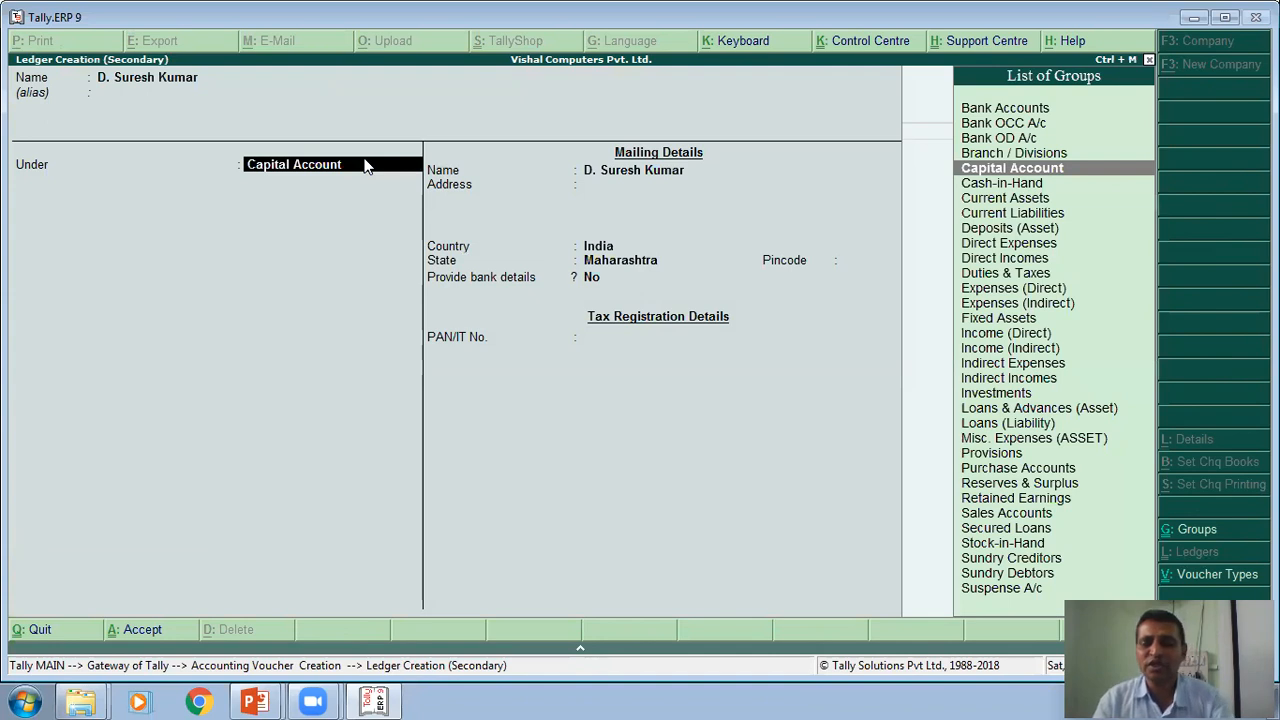
{"action": "type", "text": "S"}
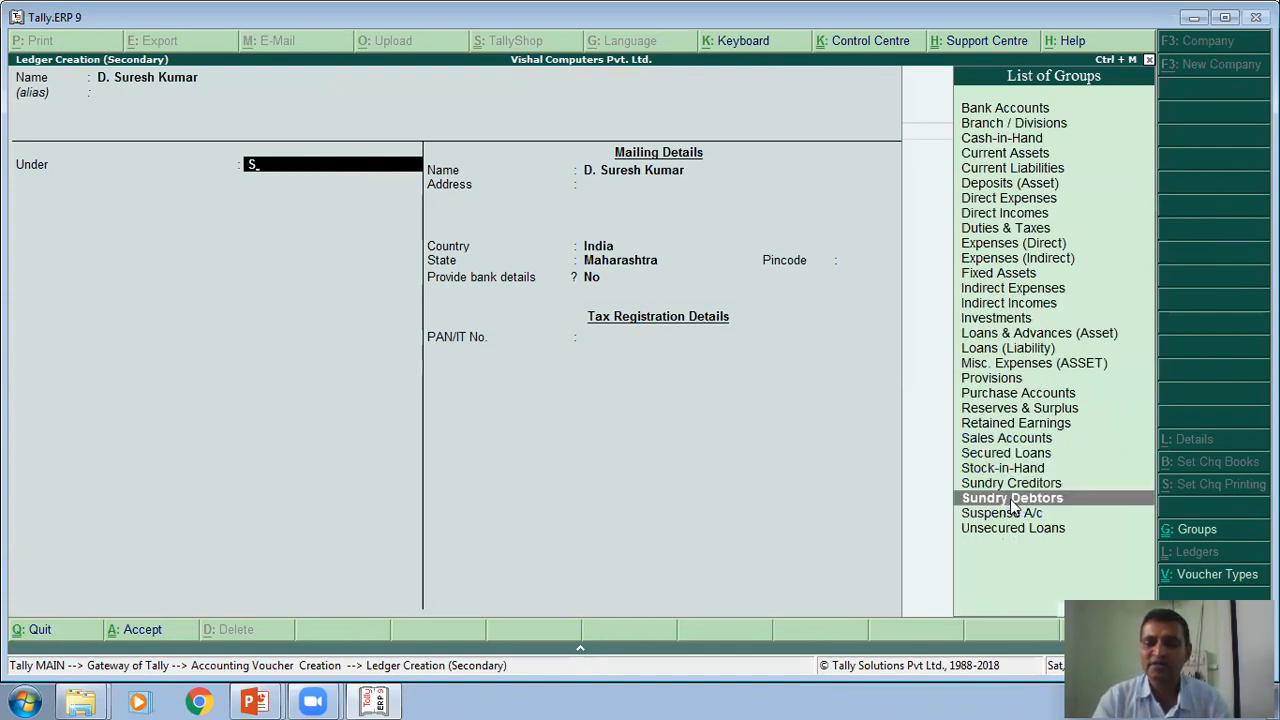
{"action": "left_click", "coordinate": [1006, 499]}
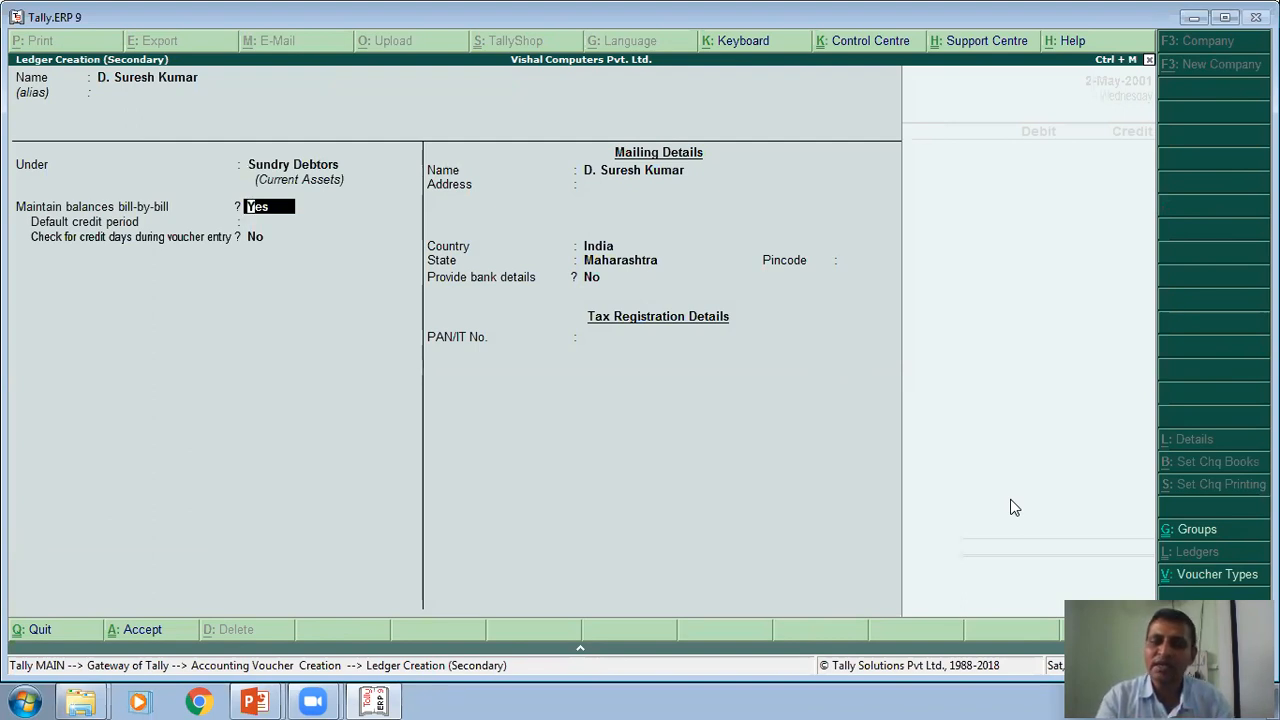
- Keep bill-by-bill balances at Yes and the mailing details at India, Maharashtra, and save the customer ledger
{"action": "key", "text": "Return"}
{"action": "key", "text": "Return"}
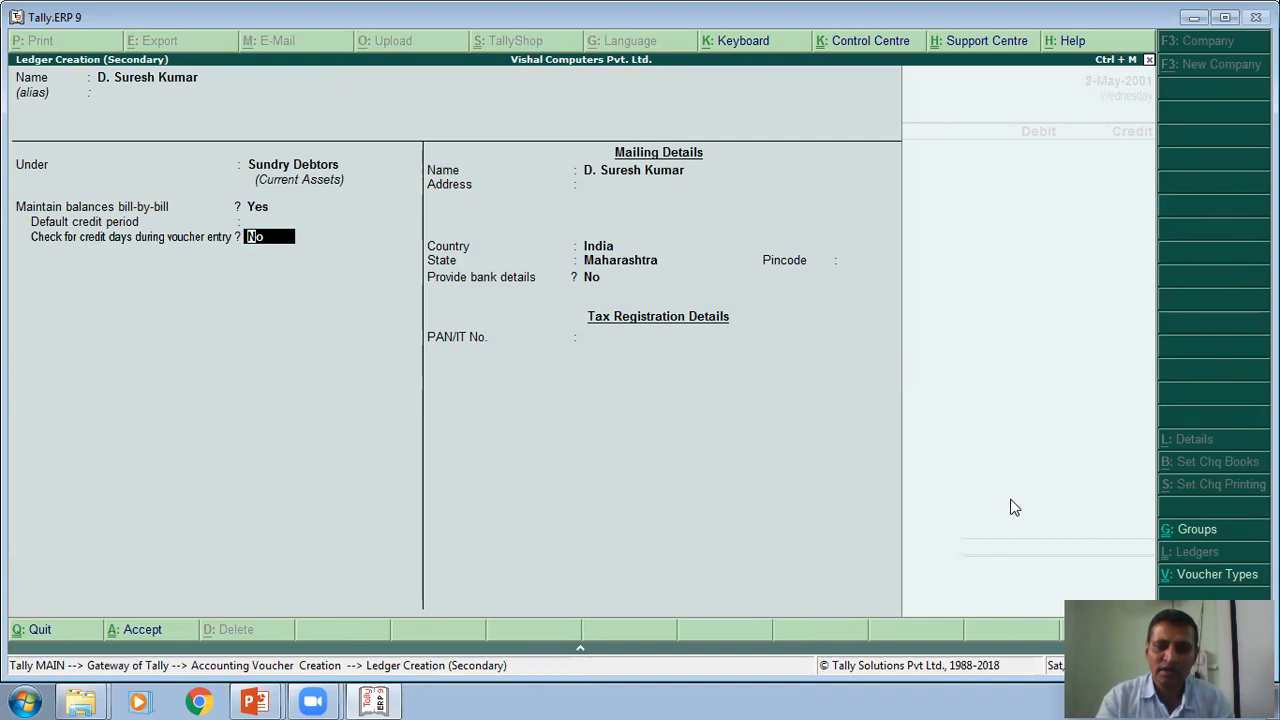
{"action": "key", "text": "Return"}
{"action": "key", "text": "Return"}
{"action": "key", "text": "Return"}
{"action": "key", "text": "Return"}
{"action": "key", "text": "Return"}
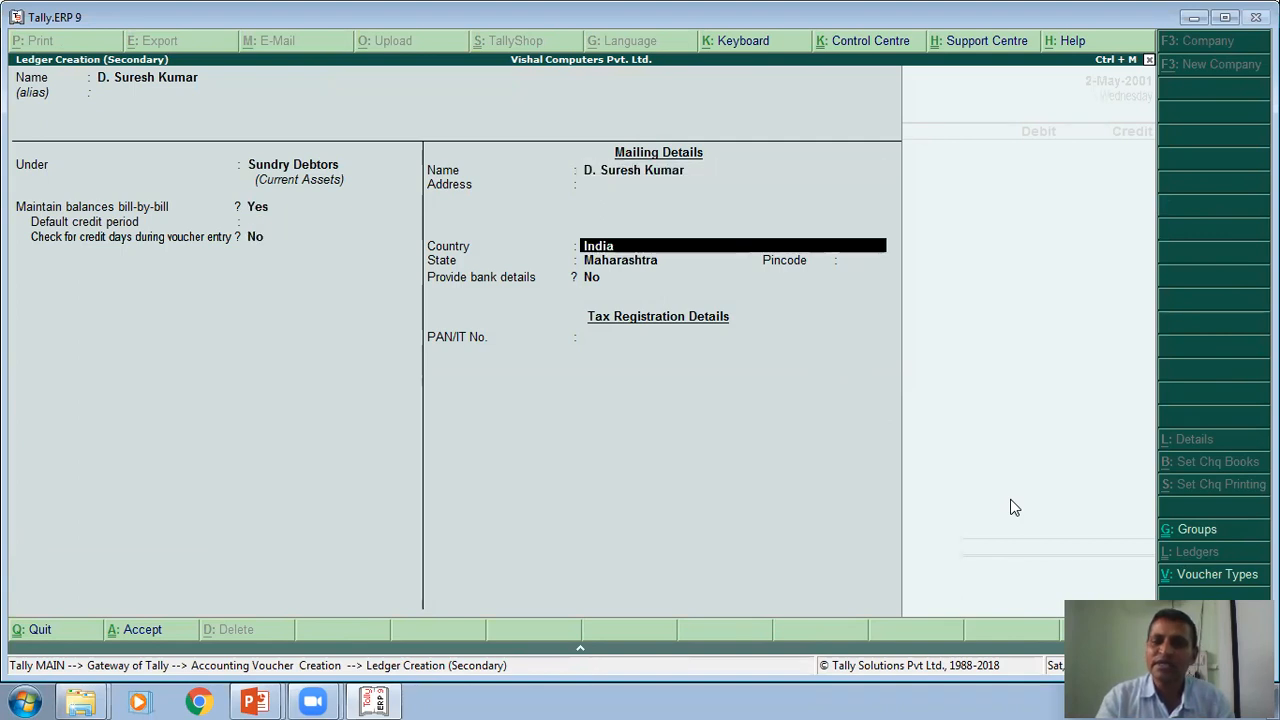
{"action": "key", "text": "Return"}
{"action": "key", "text": "Return"}
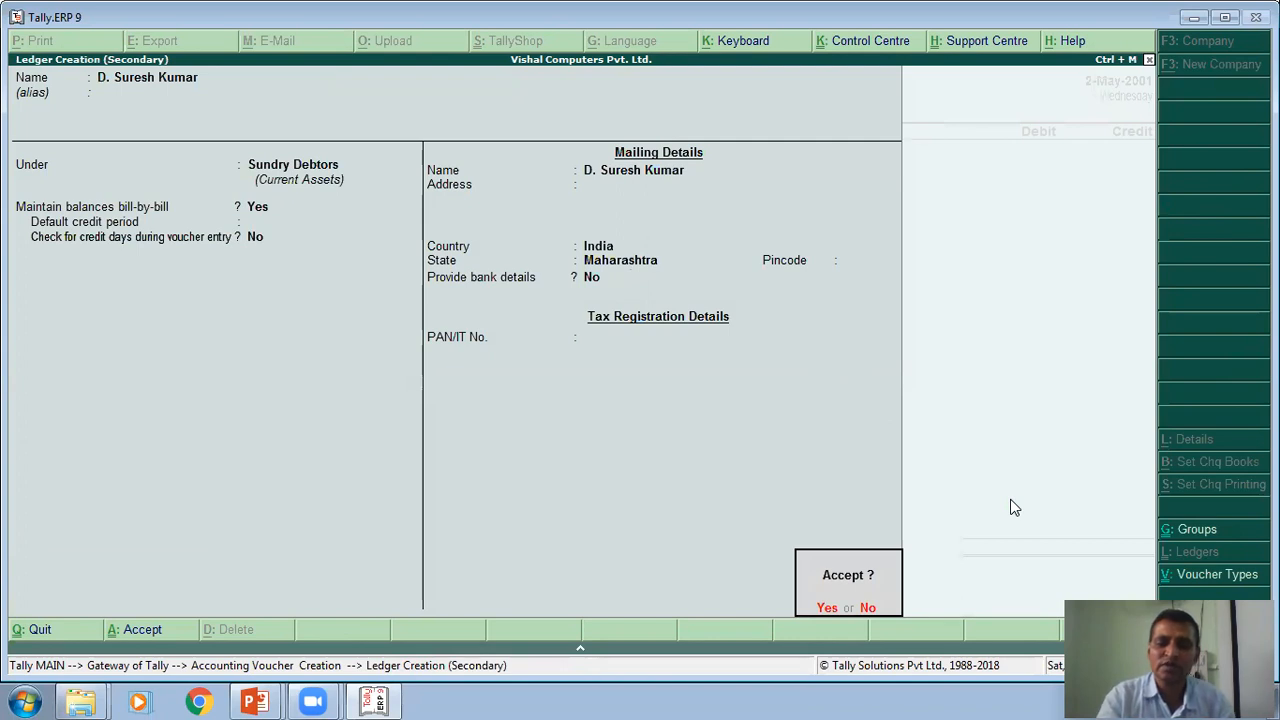
{"action": "key", "text": "Return"}
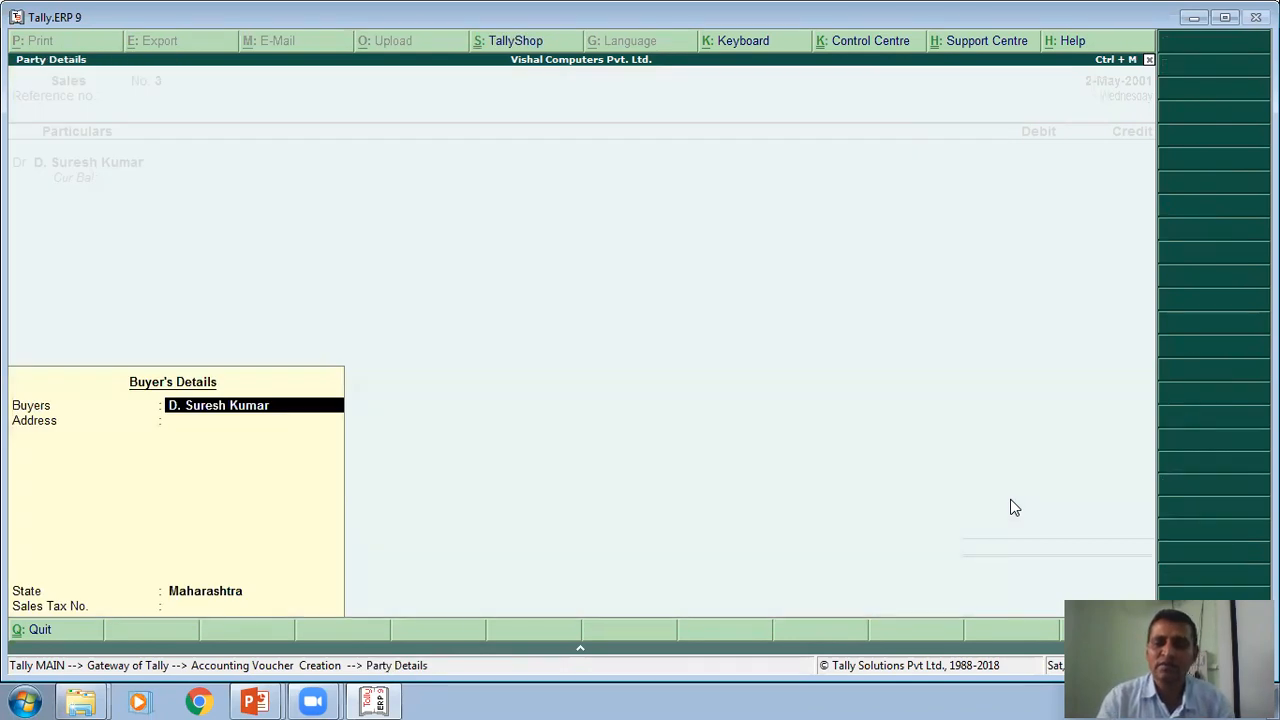
- Accept the buyer's details with Maharashtra as the state and debit the customer's account with 23000
{"action": "key", "text": "Return"}
{"action": "key", "text": "Return"}
{"action": "key", "text": "Return"}
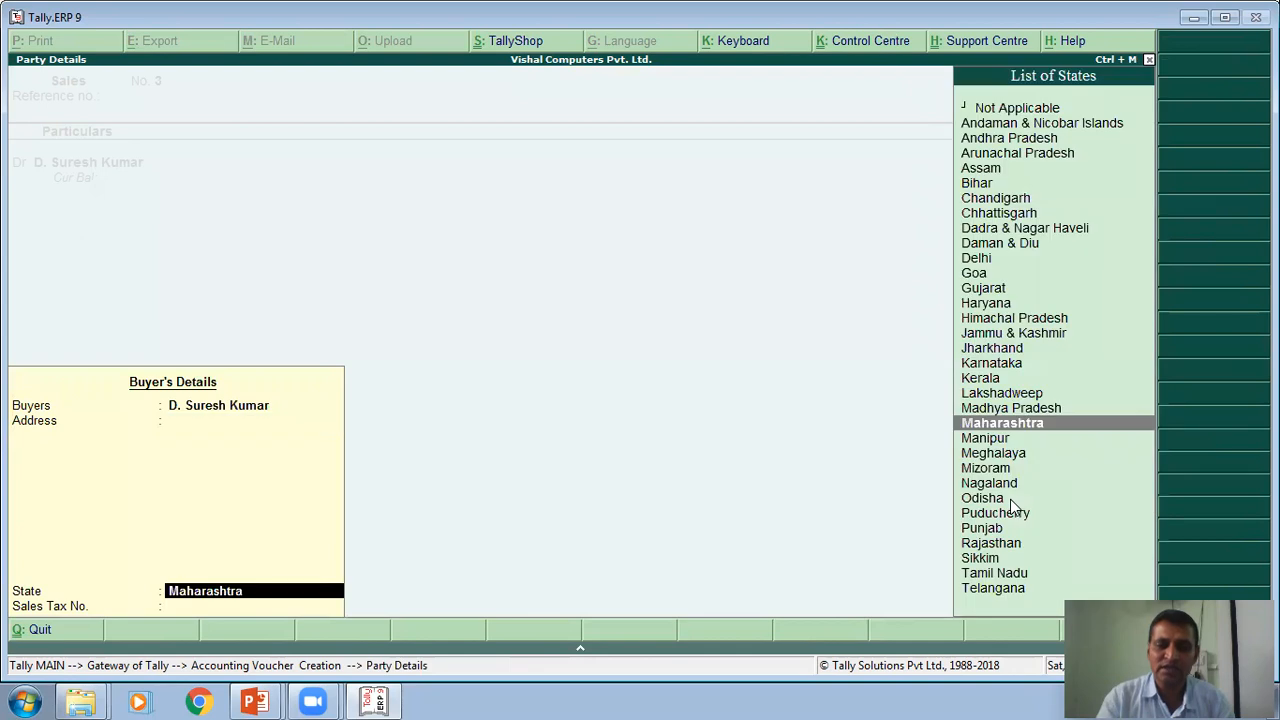
{"action": "key", "text": "Return"}
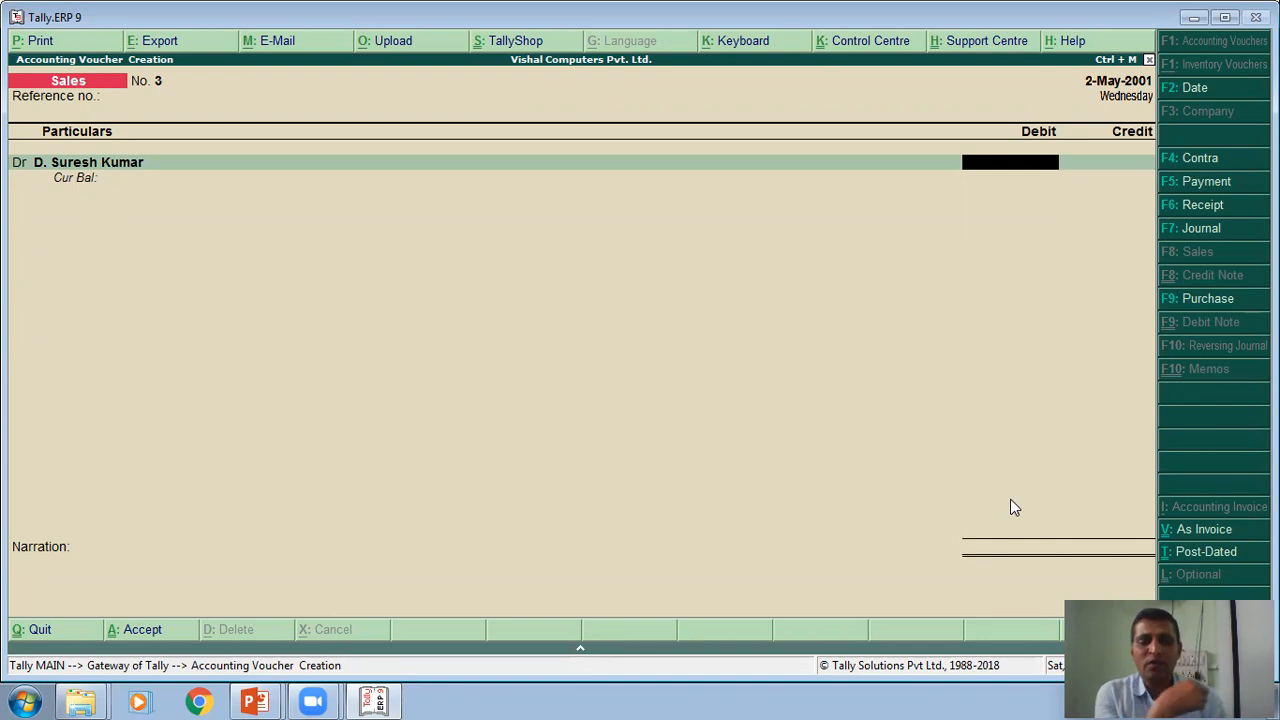
{"action": "type", "text": "23000"}
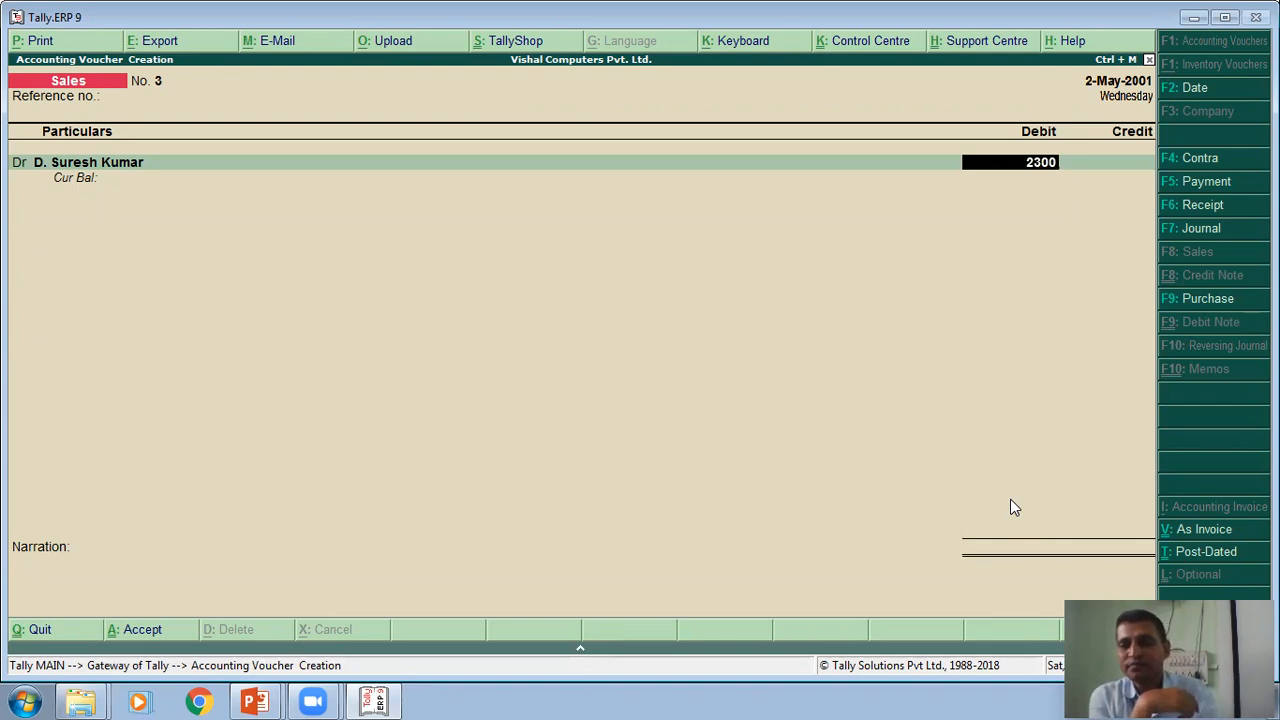
{"action": "key", "text": "Return"}
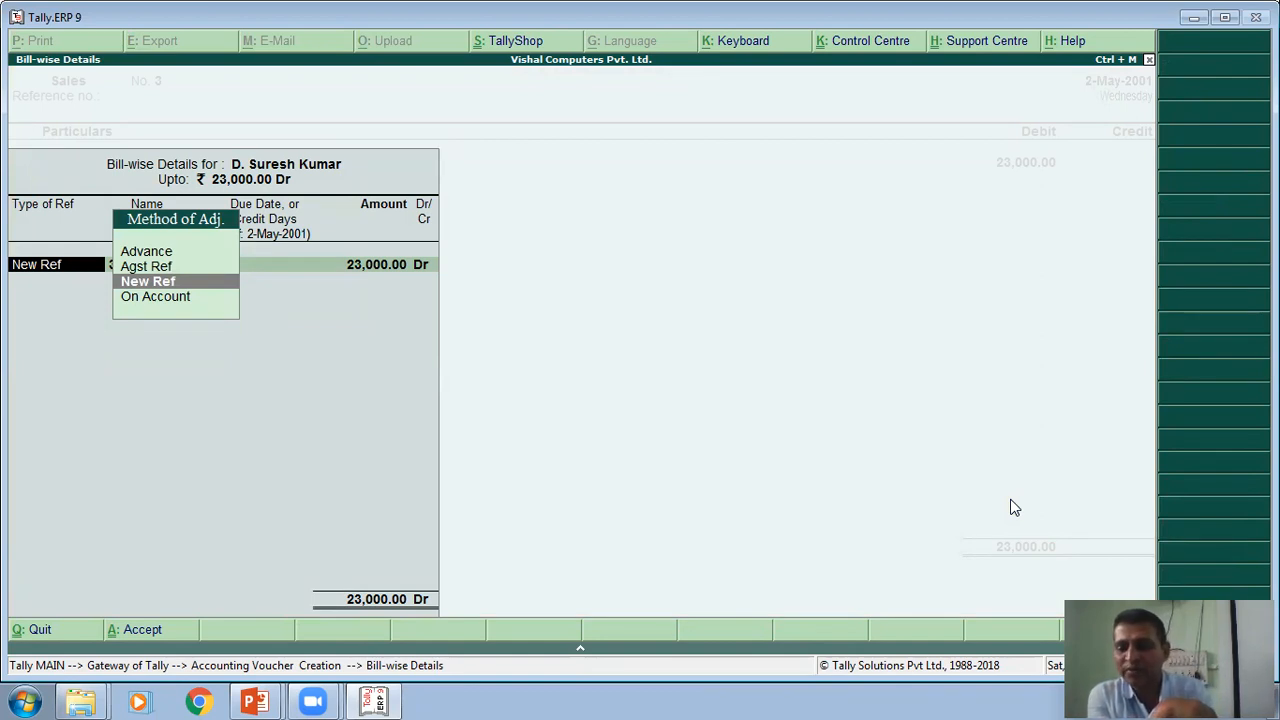
- Record the customer's bill-wise reference as a New Ref named Bill No.4302
{"action": "key", "text": "Return"}
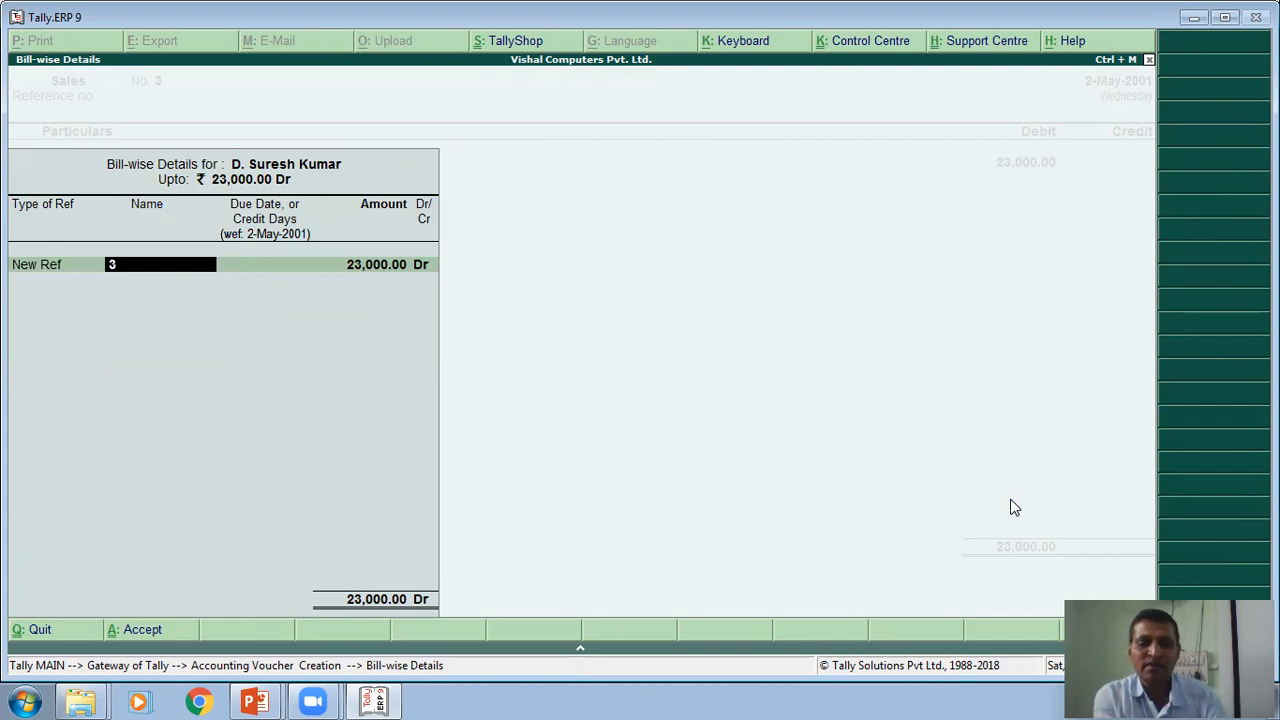
{"action": "type", "text": "Bill N"}
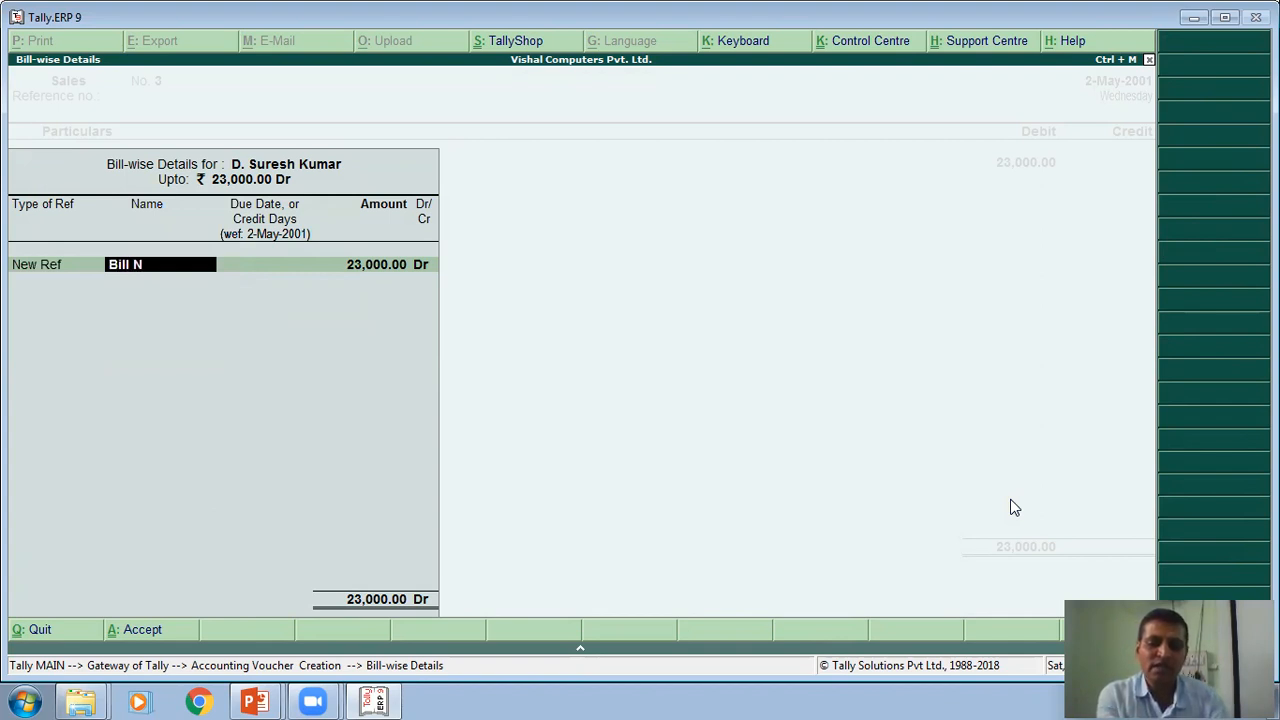
{"action": "type", "text": "o.4"}
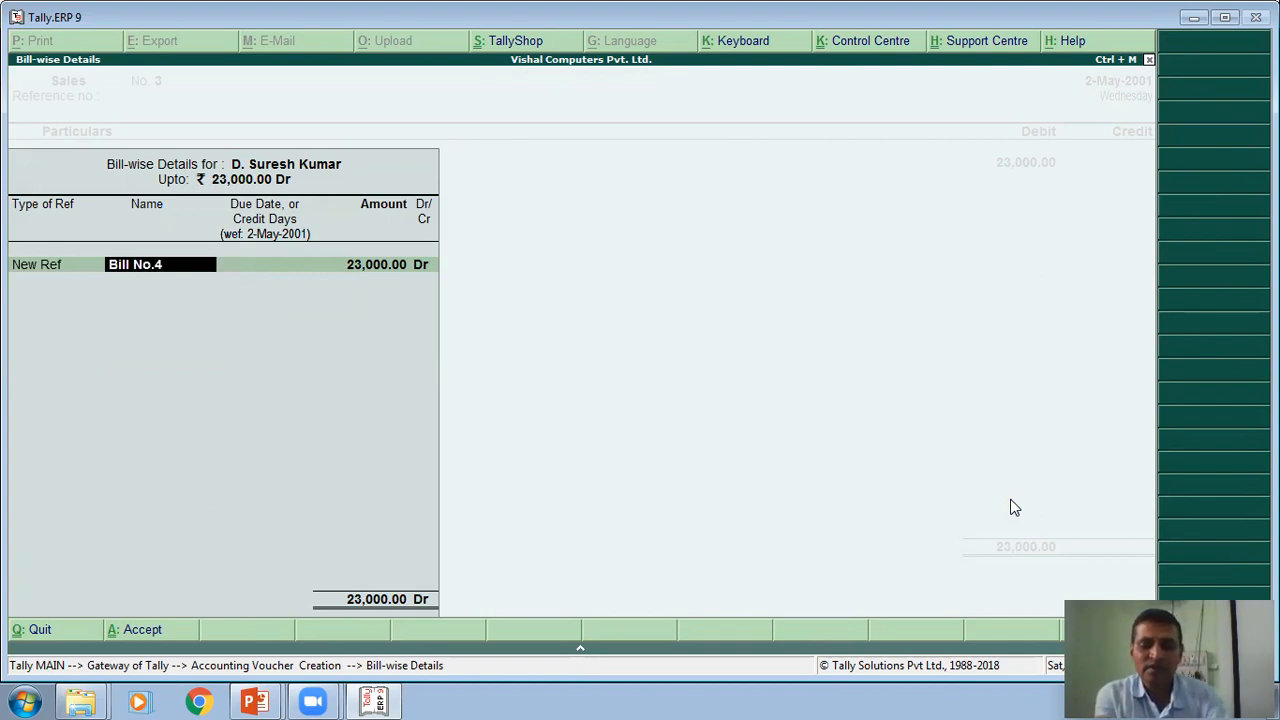
{"action": "type", "text": "302"}
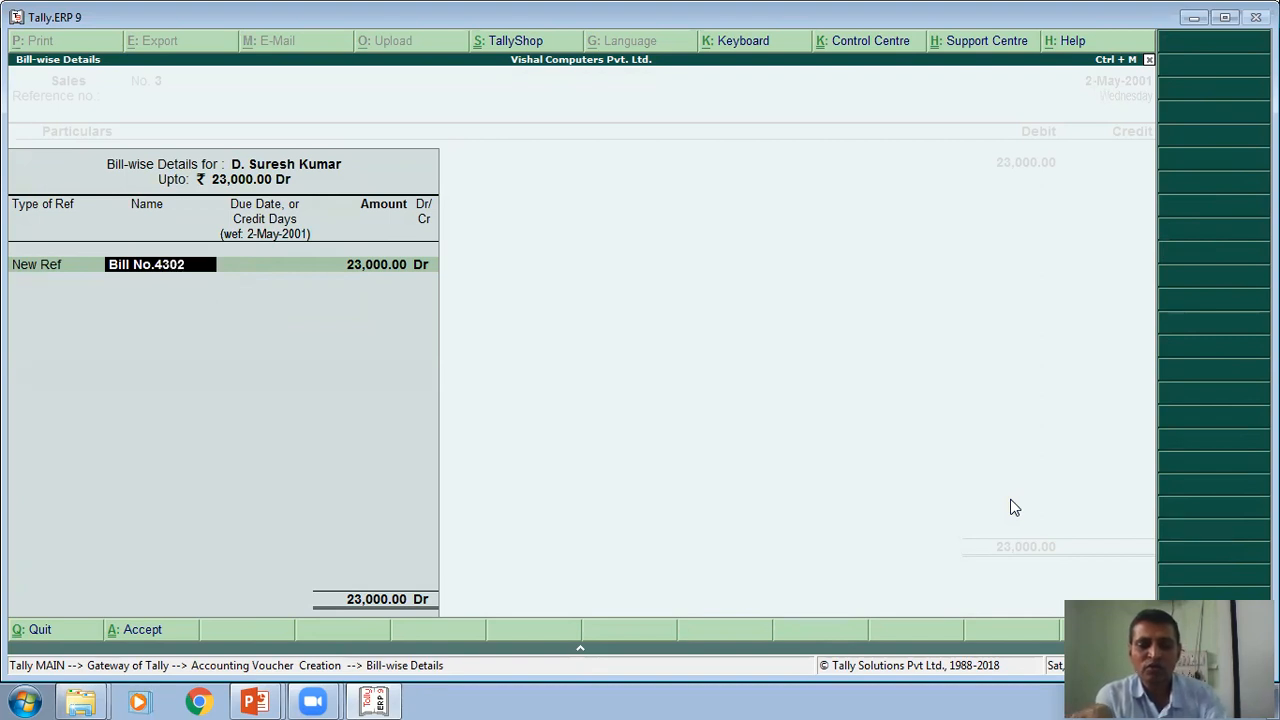
{"action": "key", "text": "Return"}
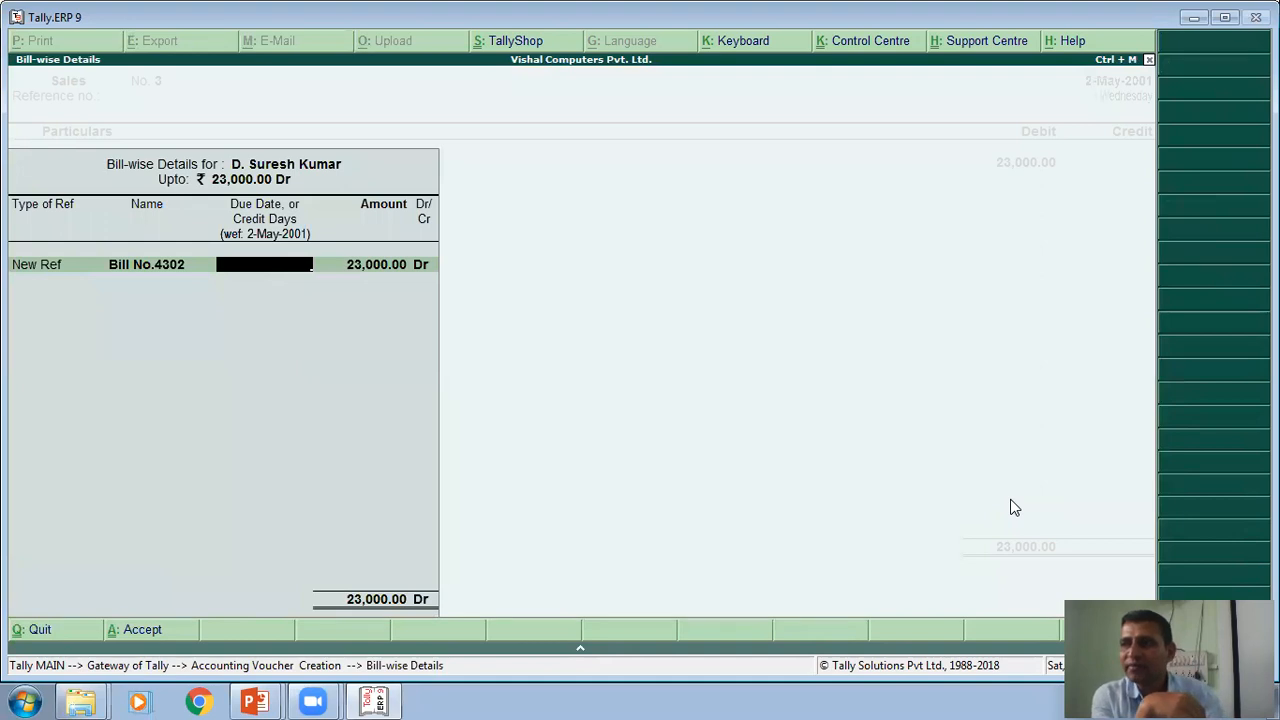
- Set 15 credit days for Bill No.4302 and accept its full amount as Dr
{"action": "type", "text": "15"}
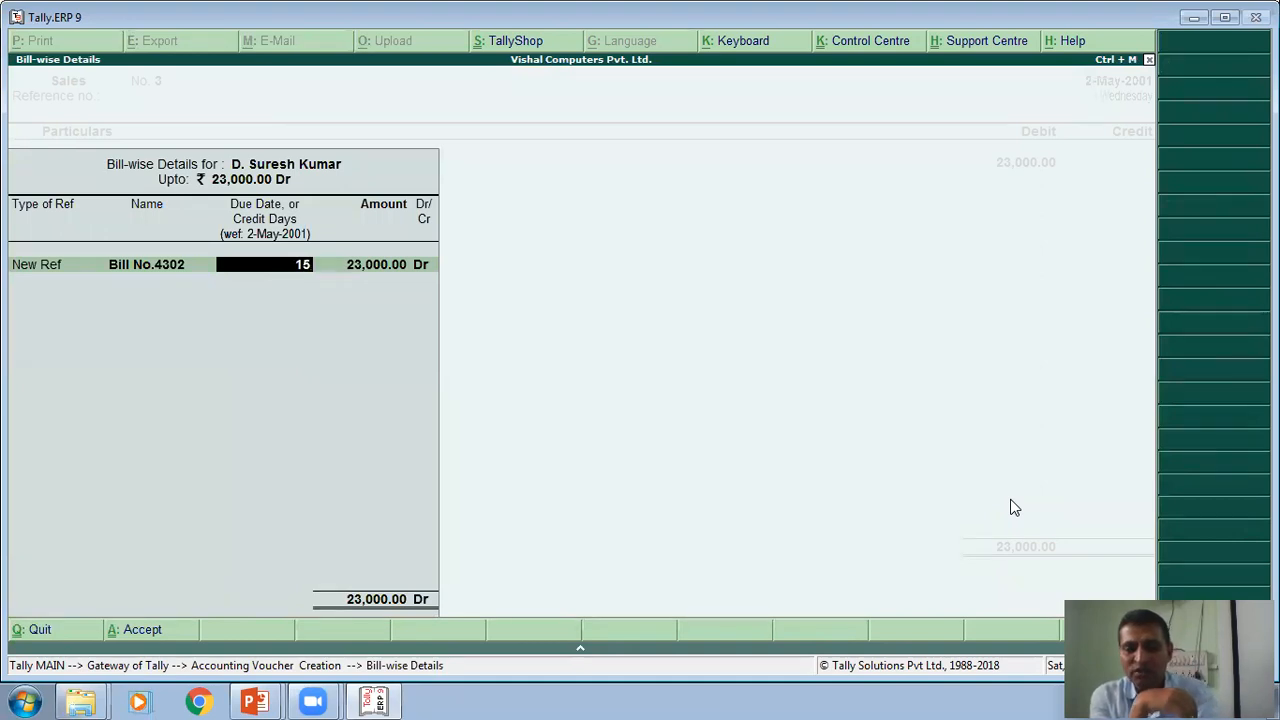
{"action": "key", "text": "Return"}
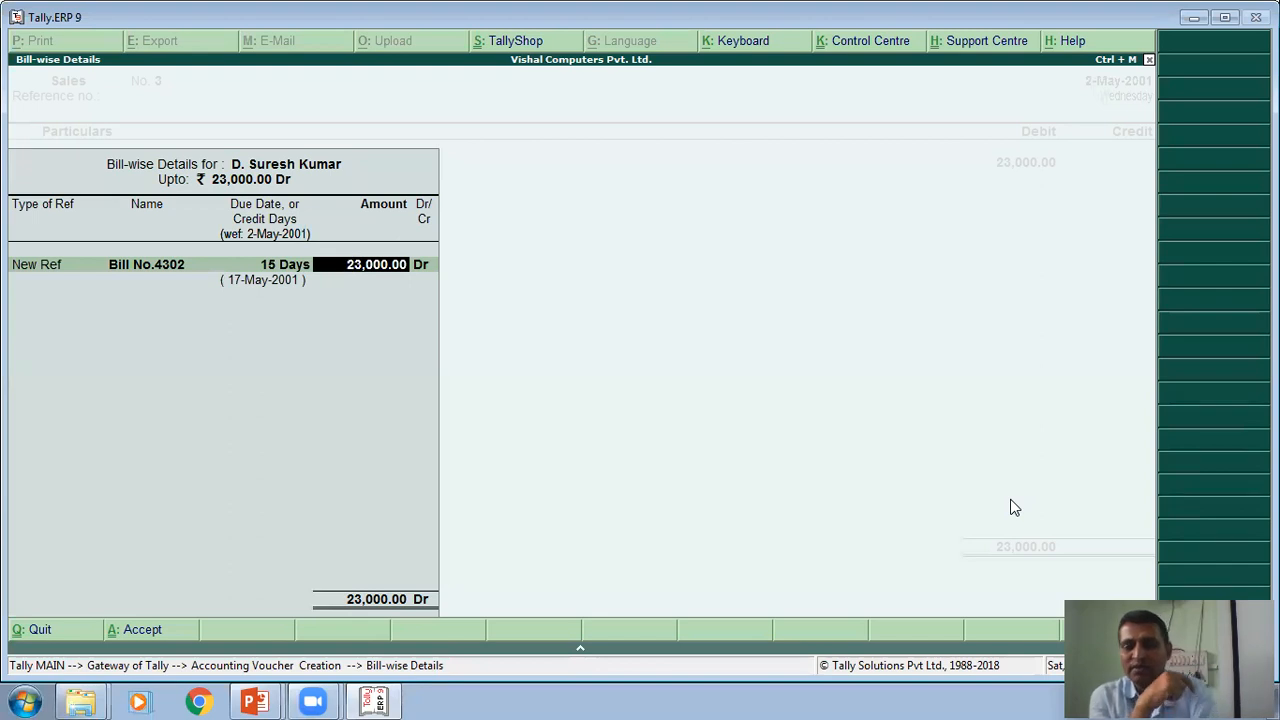
{"action": "key", "text": "Return"}
{"action": "key", "text": "Return"}
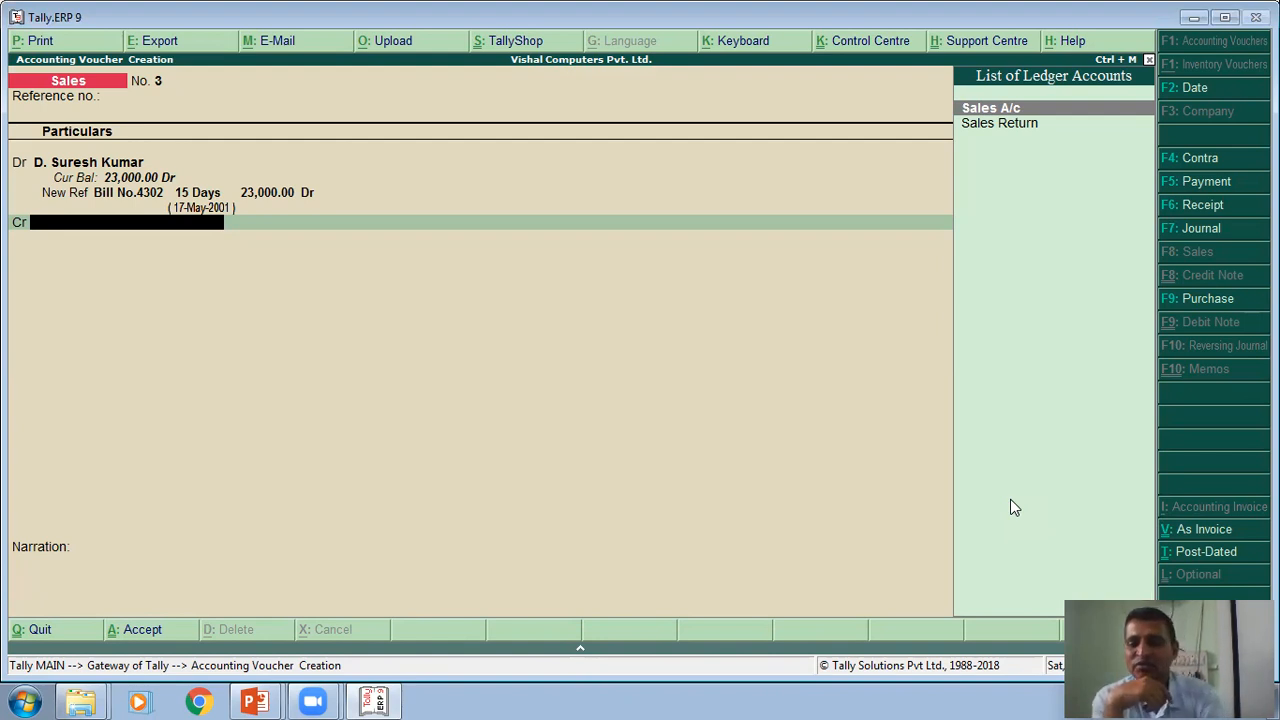
- Credit Sales A/c with 23,000.00 and save the voucher with the narration "Being Credit Sales"
{"action": "key", "text": "Return"}
{"action": "key", "text": "Return"}
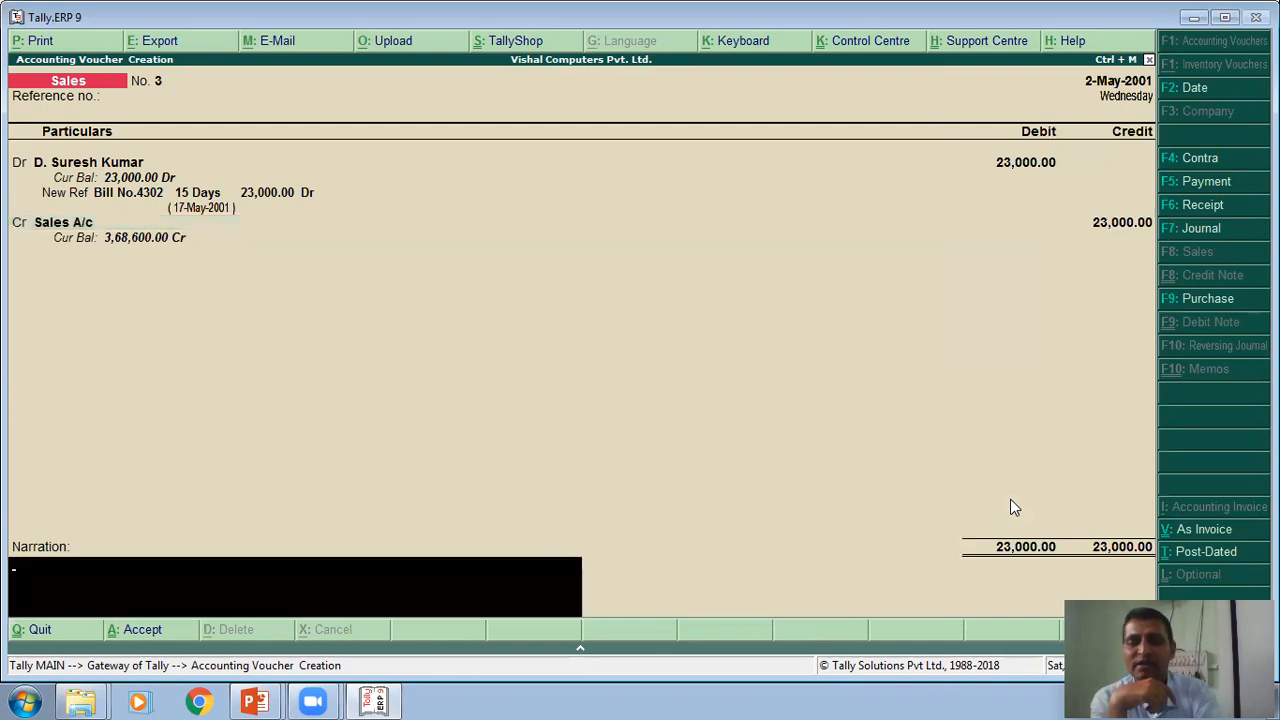
{"action": "type", "text": "Being"}
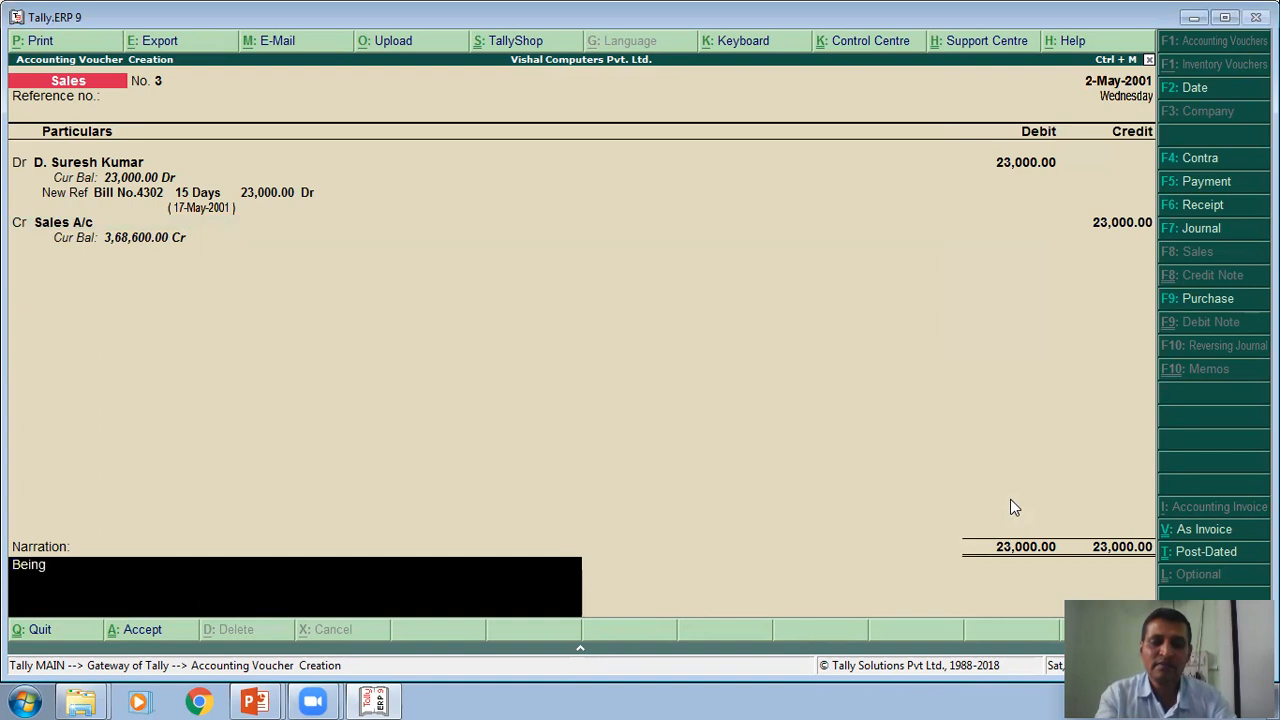
{"action": "type", "text": " Credit"}
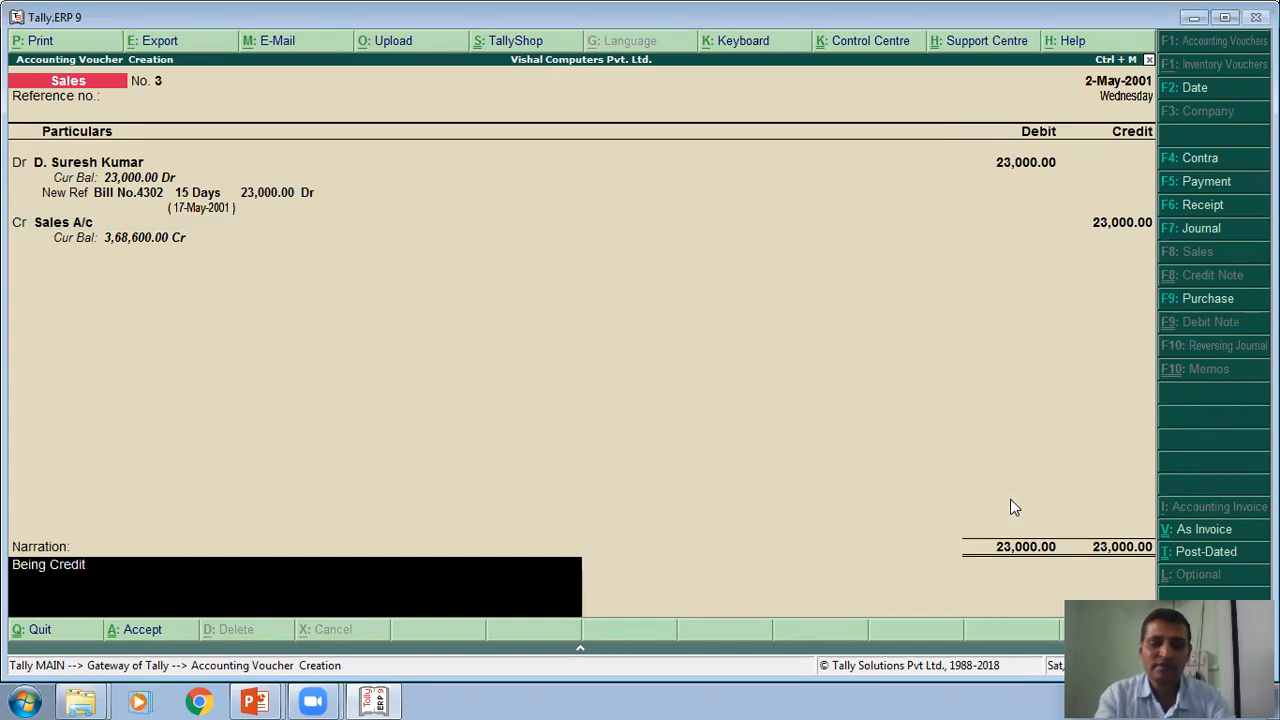
{"action": "type", "text": " Sales"}
{"action": "key", "text": "Return"}
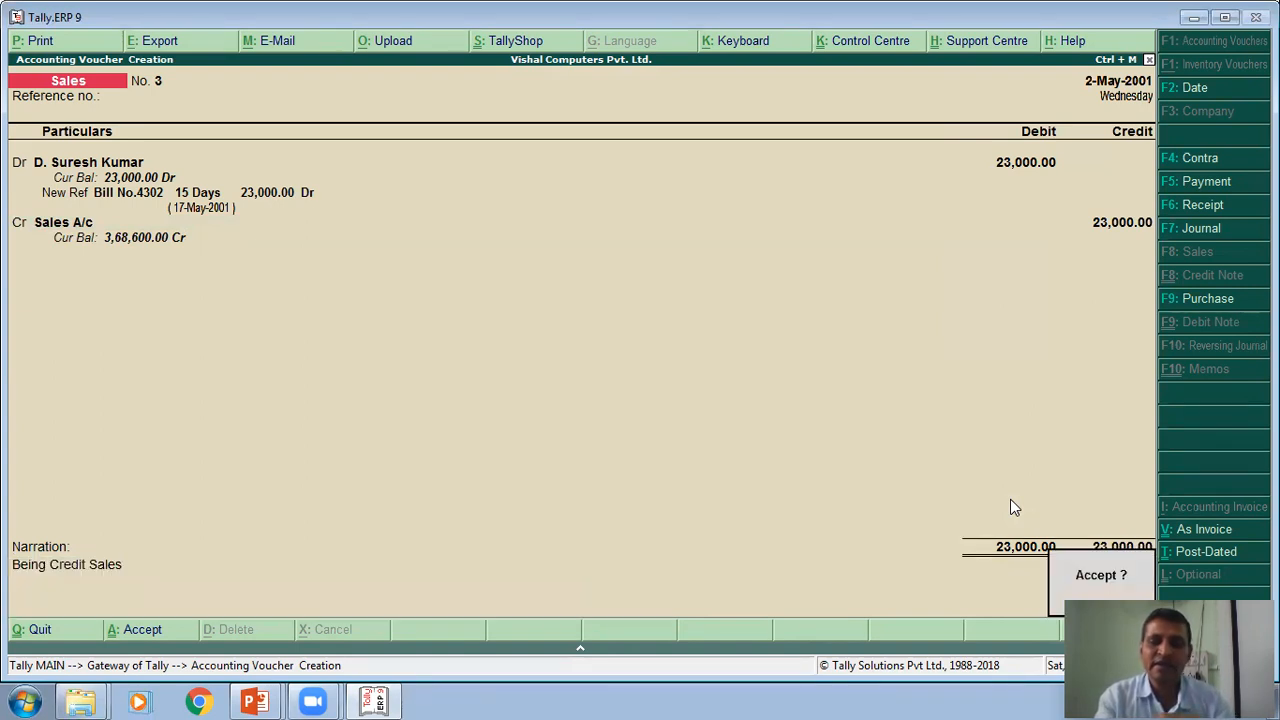
{"action": "key", "text": "Return"}
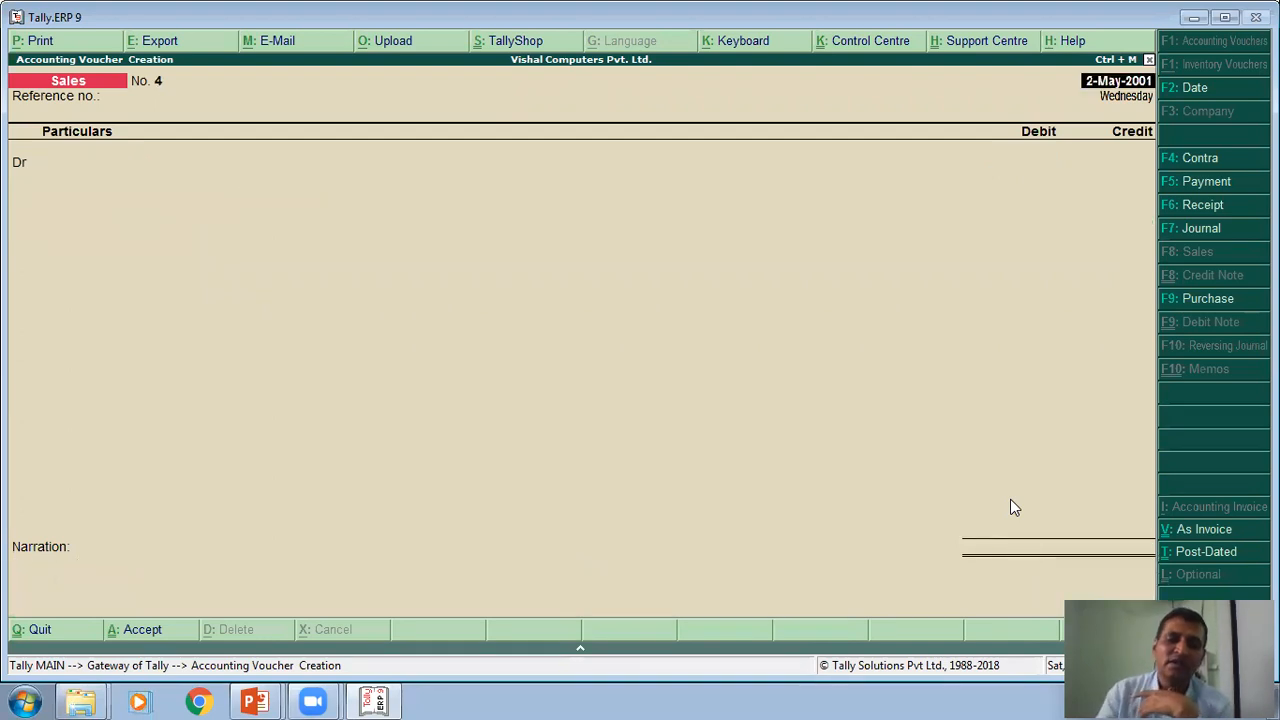
- Switch to the PowerPoint slide show and advance to the exercise page with the 31/05/2001 and 01/06/2001 transactions
{"action": "key", "text": "alt+Tab"}
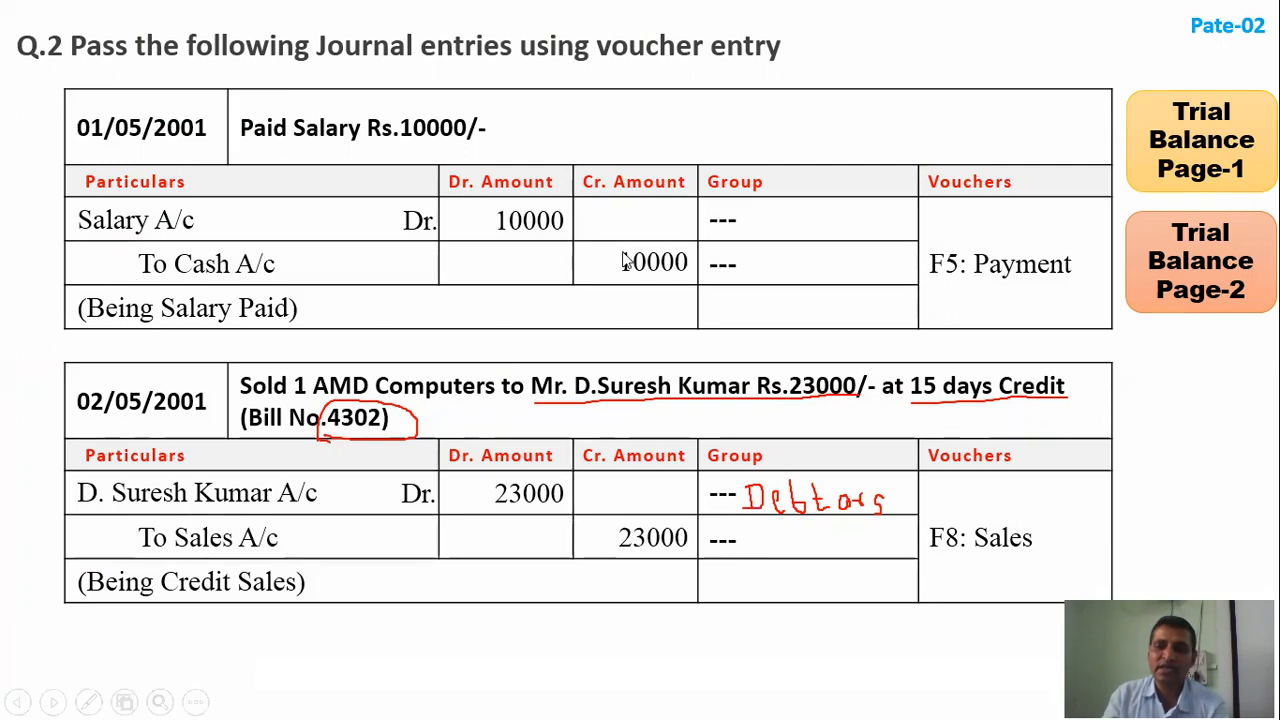
{"action": "left_click", "coordinate": [660, 275]}
{"action": "left_click", "coordinate": [249, 191]}
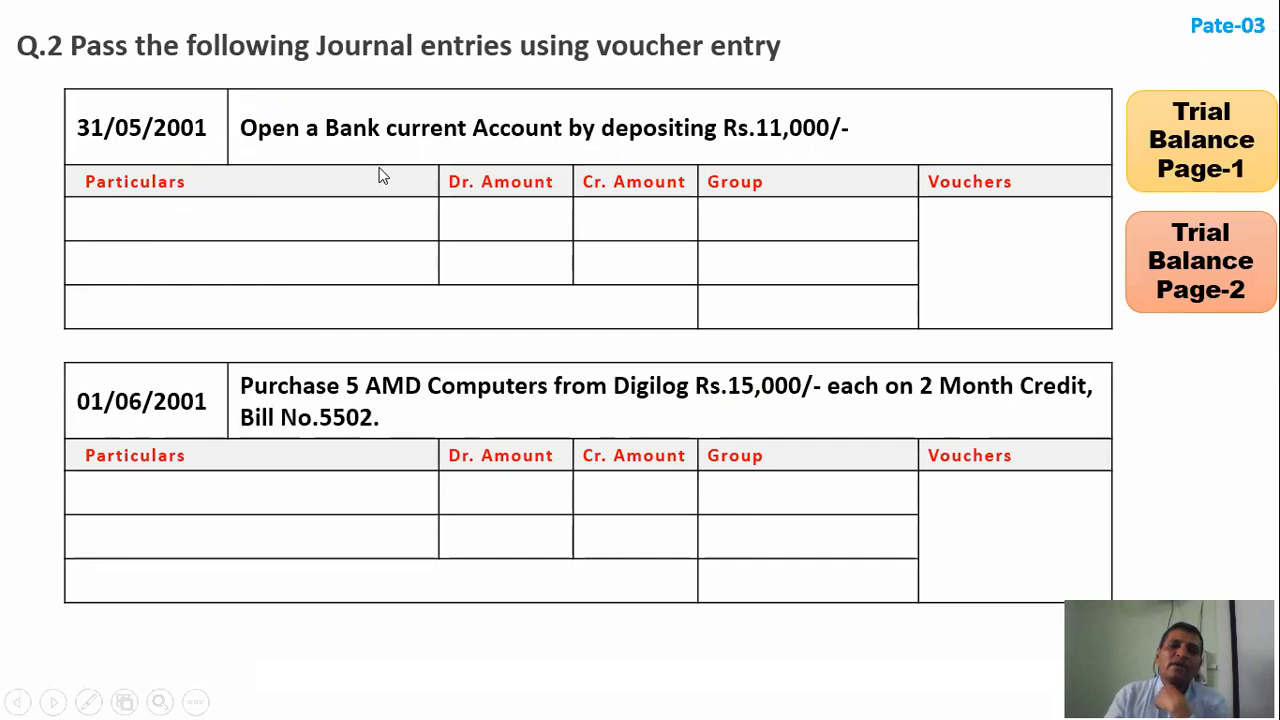